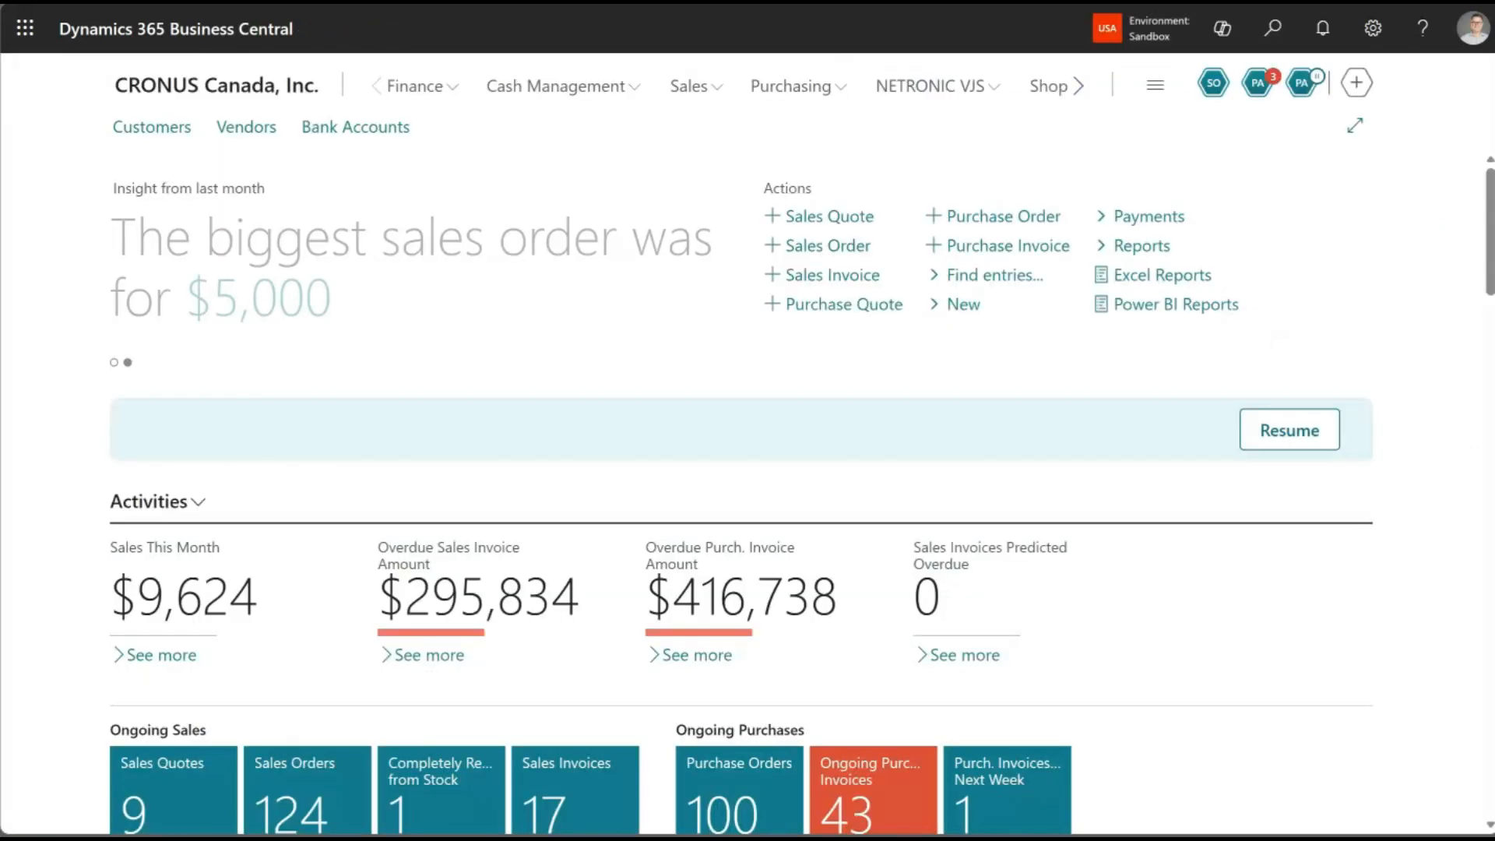
Open the Payables Agent's configuration and examine its mailbox monitoring and document processing settings
{"action": "left_click", "coordinate": [1259, 86]}
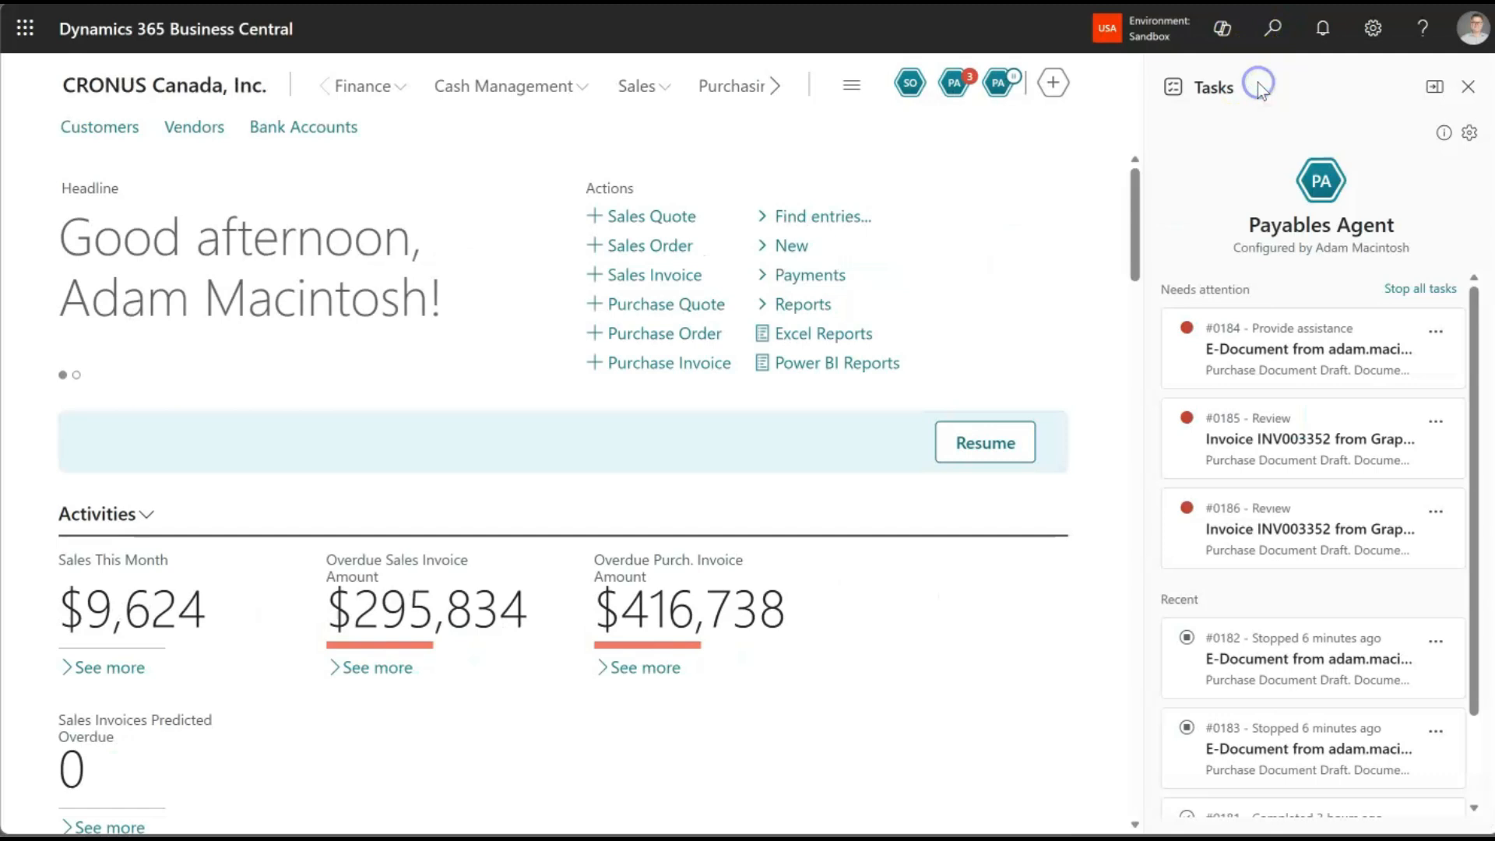
{"action": "left_click", "coordinate": [1470, 136]}
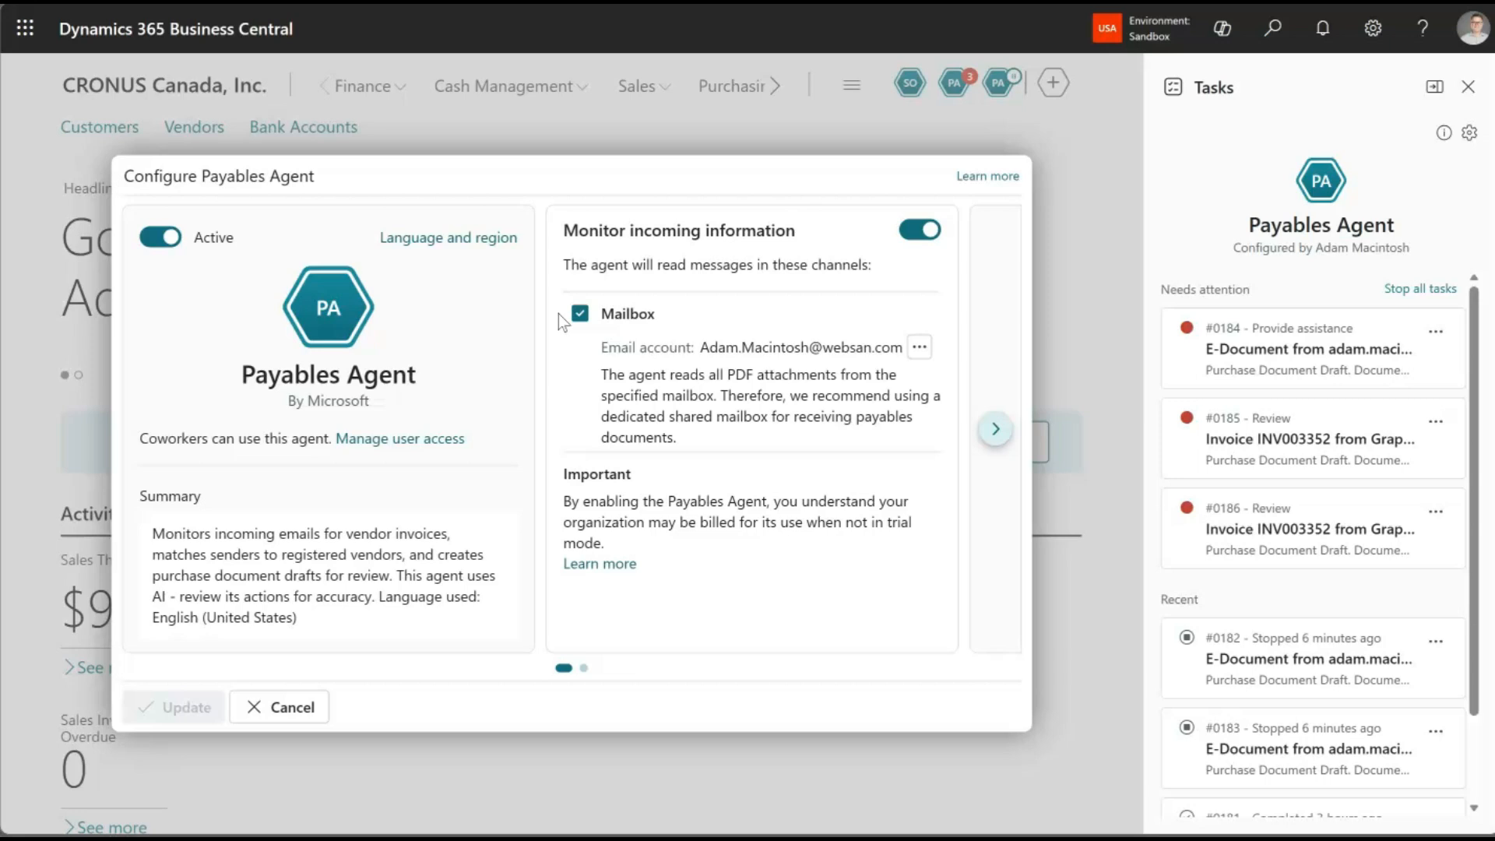
{"action": "left_click", "coordinate": [993, 430]}
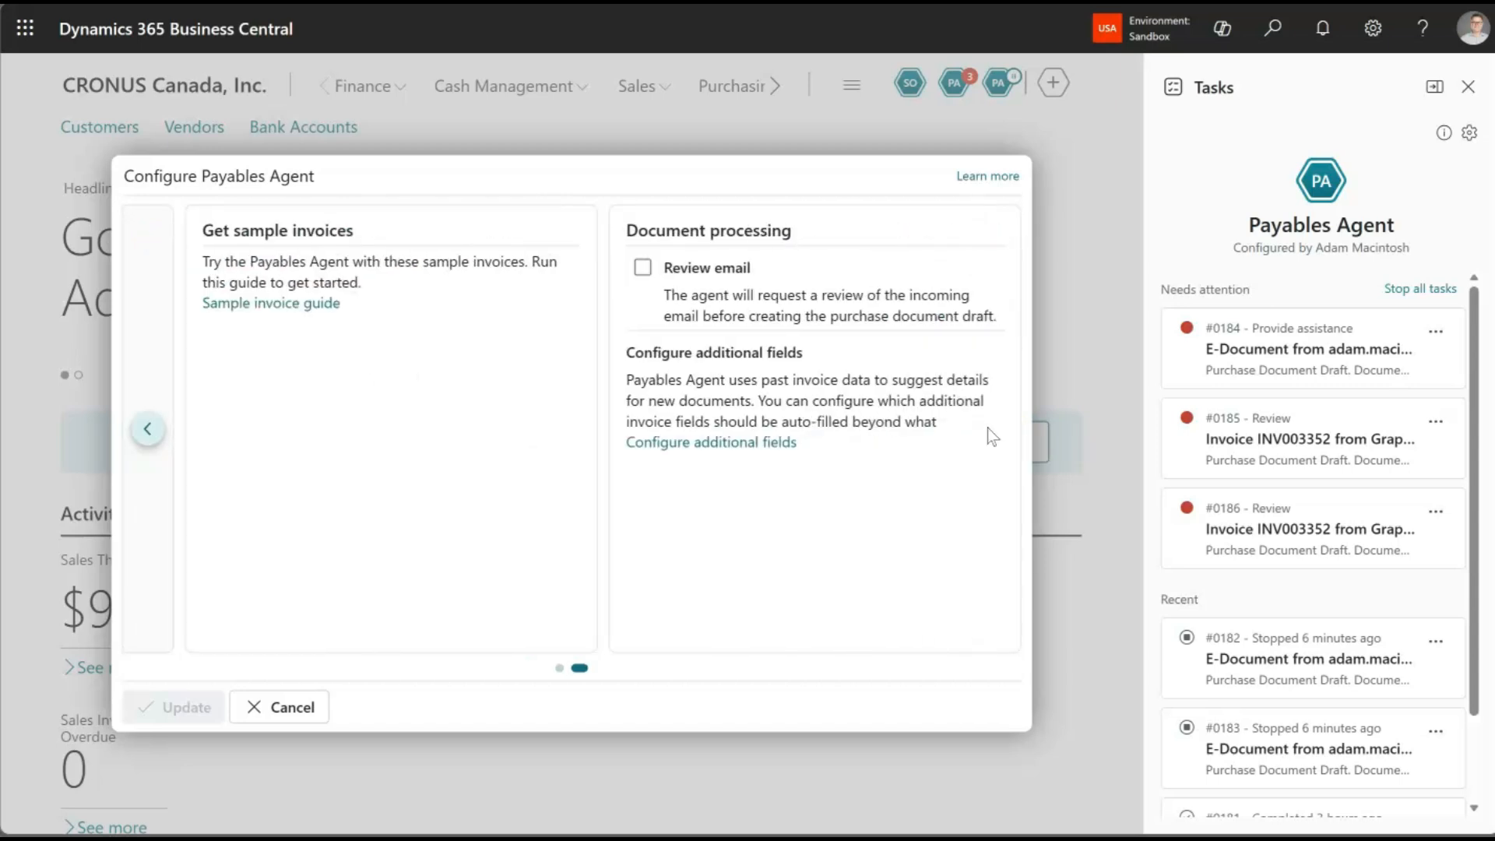
{"action": "left_click", "coordinate": [643, 268]}
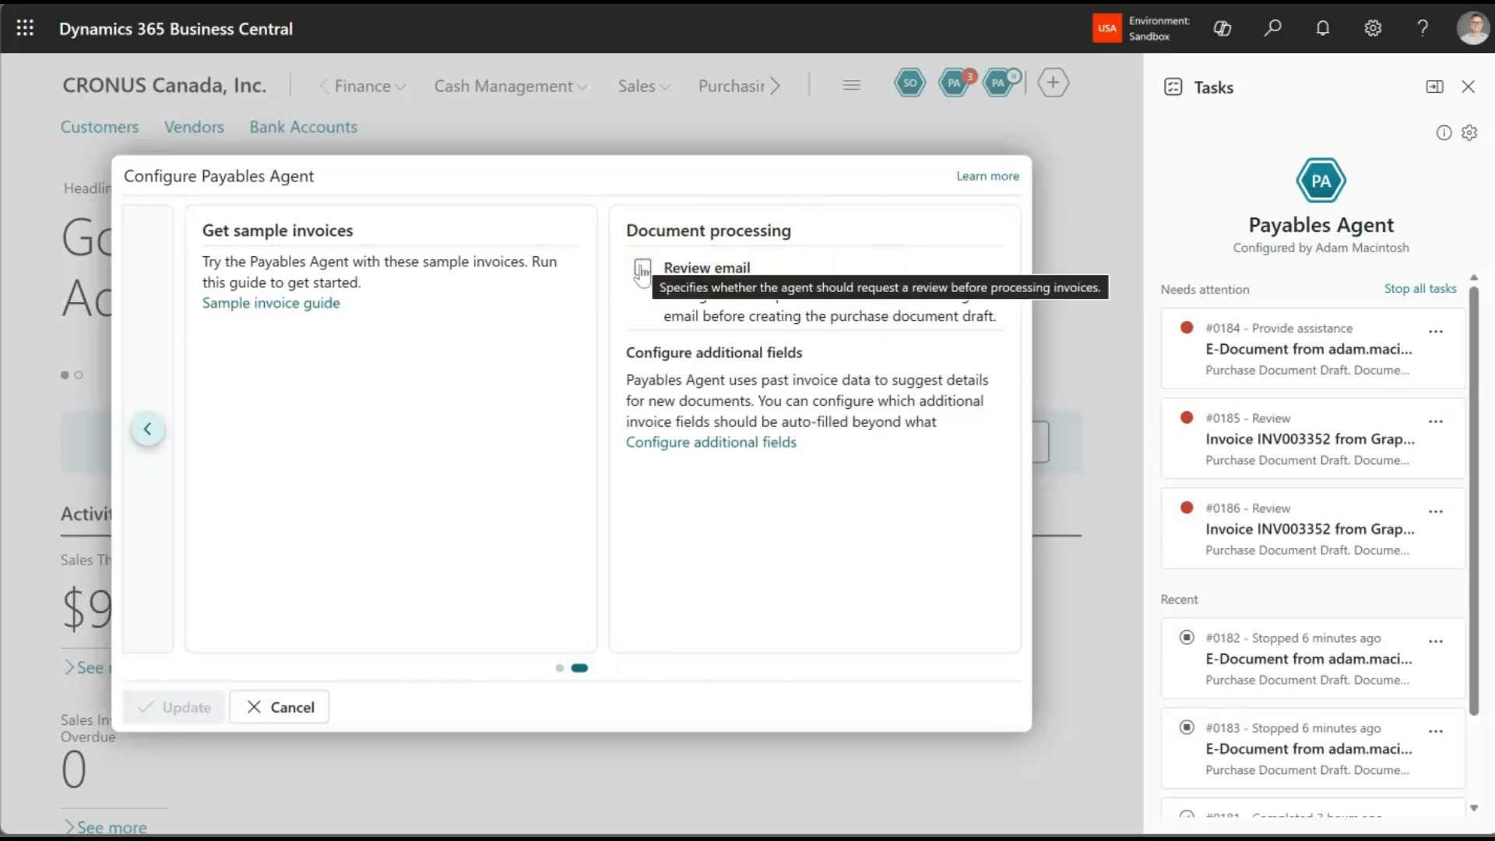
{"action": "left_click", "coordinate": [616, 278]}
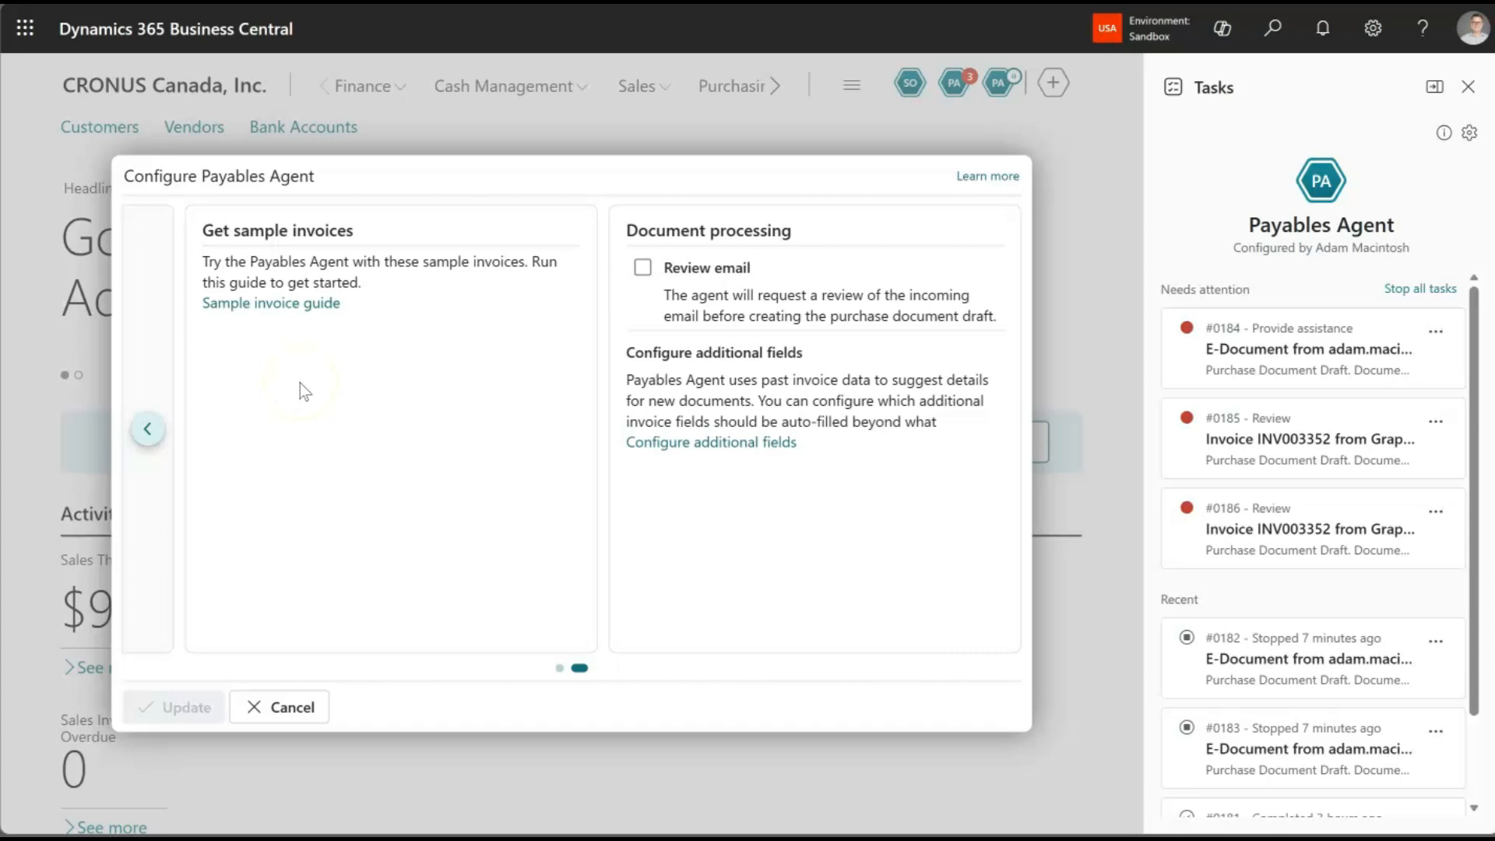
View the additional invoice line fields available for transfer, then leave the Payables Agent configuration without changing it
{"action": "left_click", "coordinate": [711, 447]}
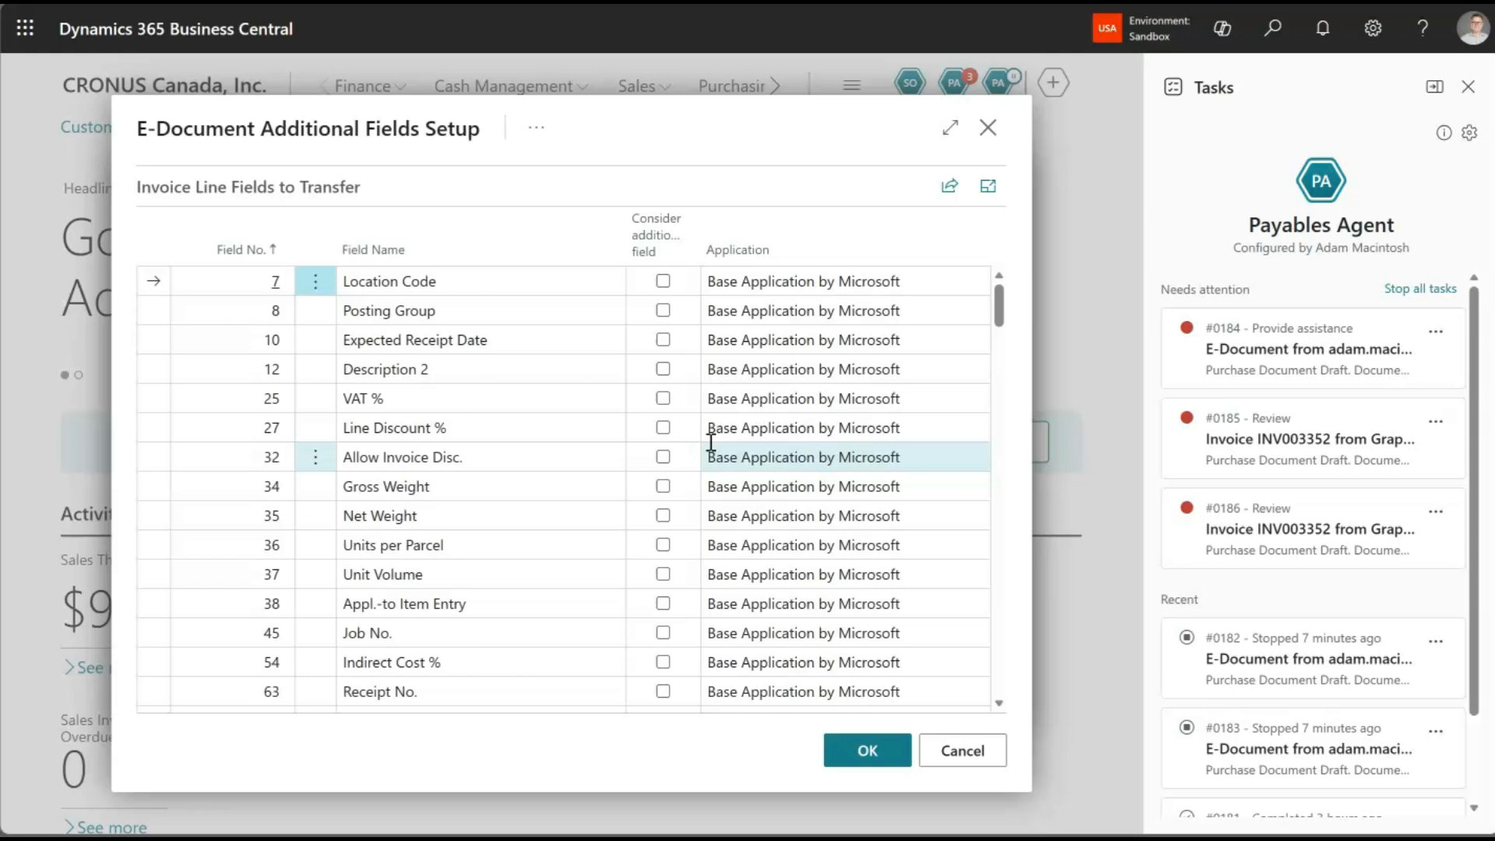
{"action": "left_click", "coordinate": [987, 129]}
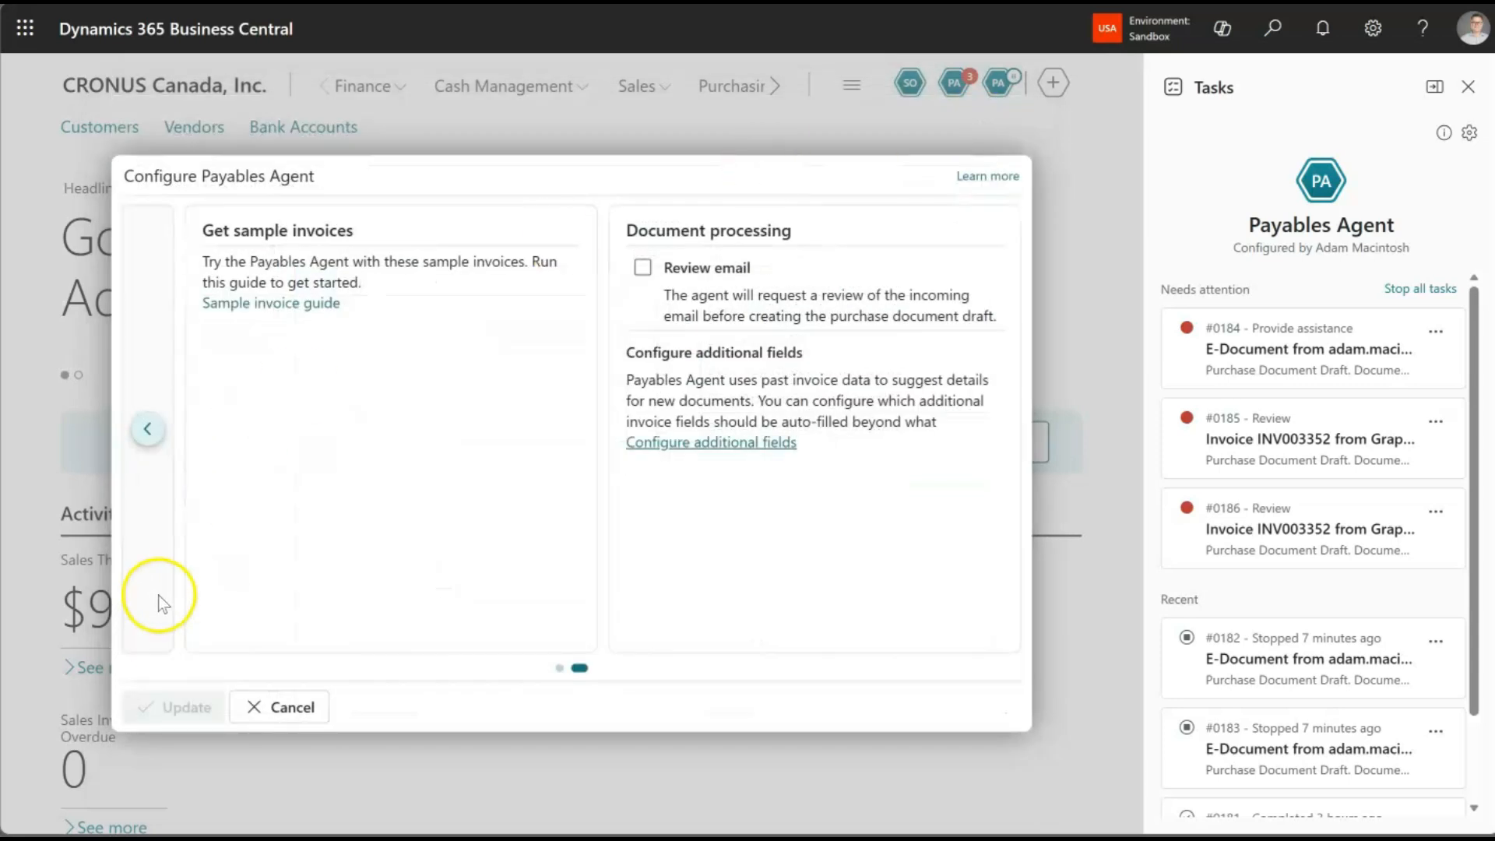
{"action": "left_click", "coordinate": [147, 428]}
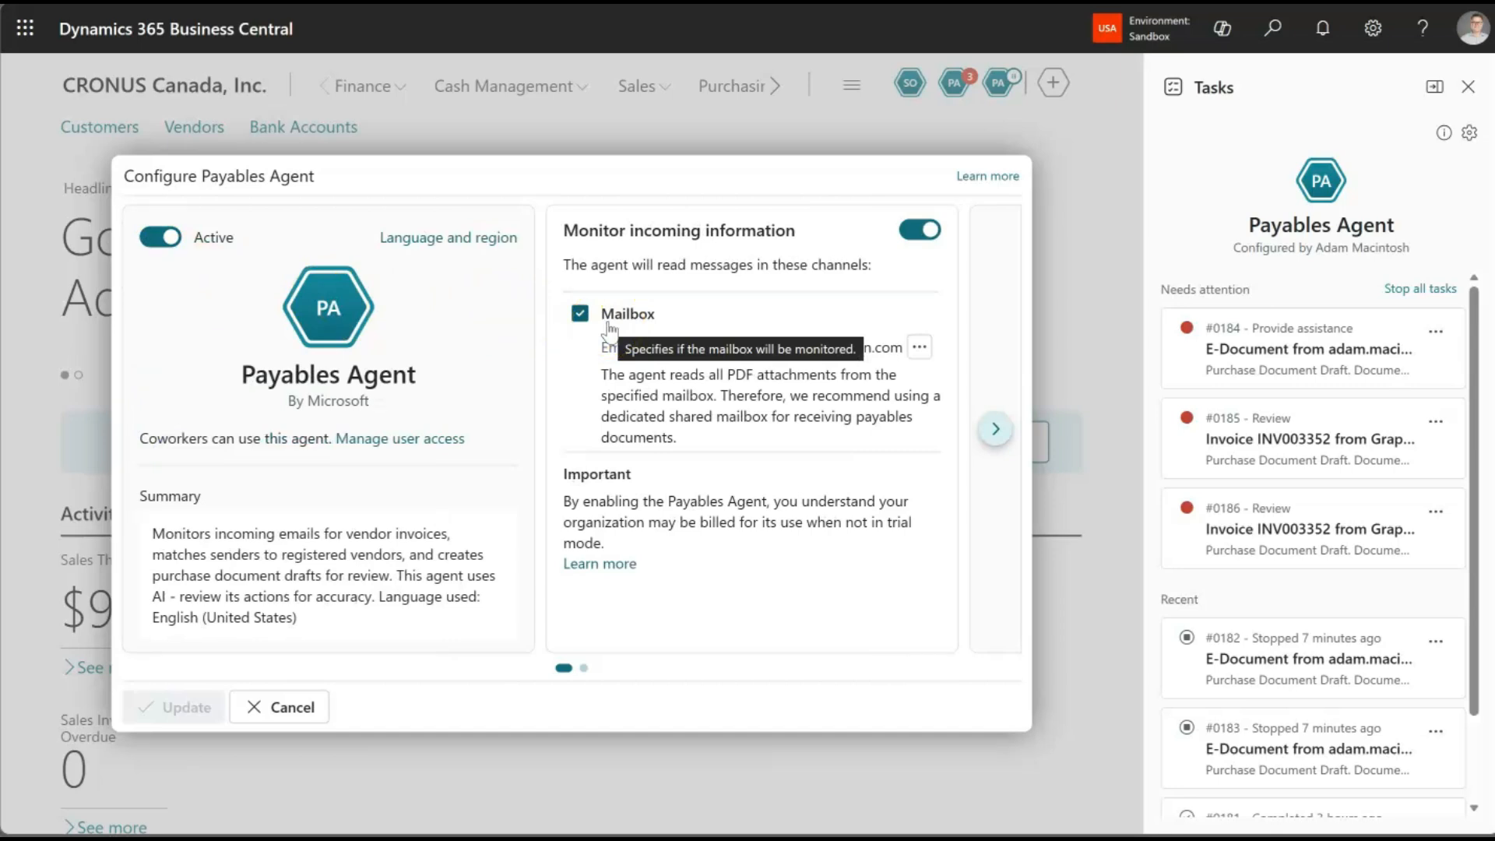
{"action": "left_click", "coordinate": [290, 707]}
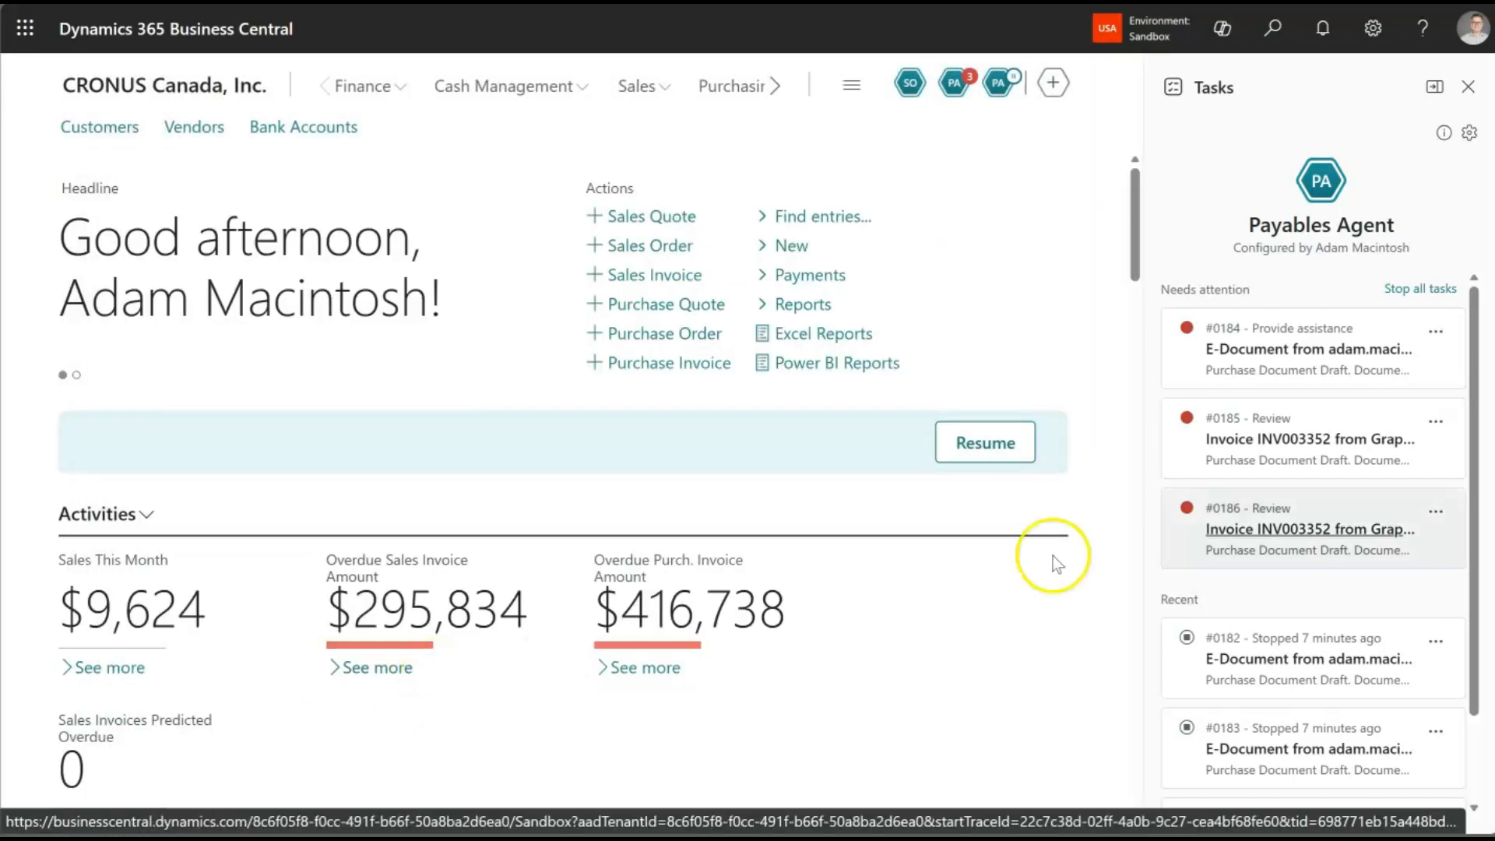
Search for "agent", open the Agents list, view the active Payables Agent's card, and return to the home page
{"action": "left_click", "coordinate": [1276, 39]}
{"action": "left_click", "coordinate": [636, 150]}
{"action": "type", "text": "agent"}
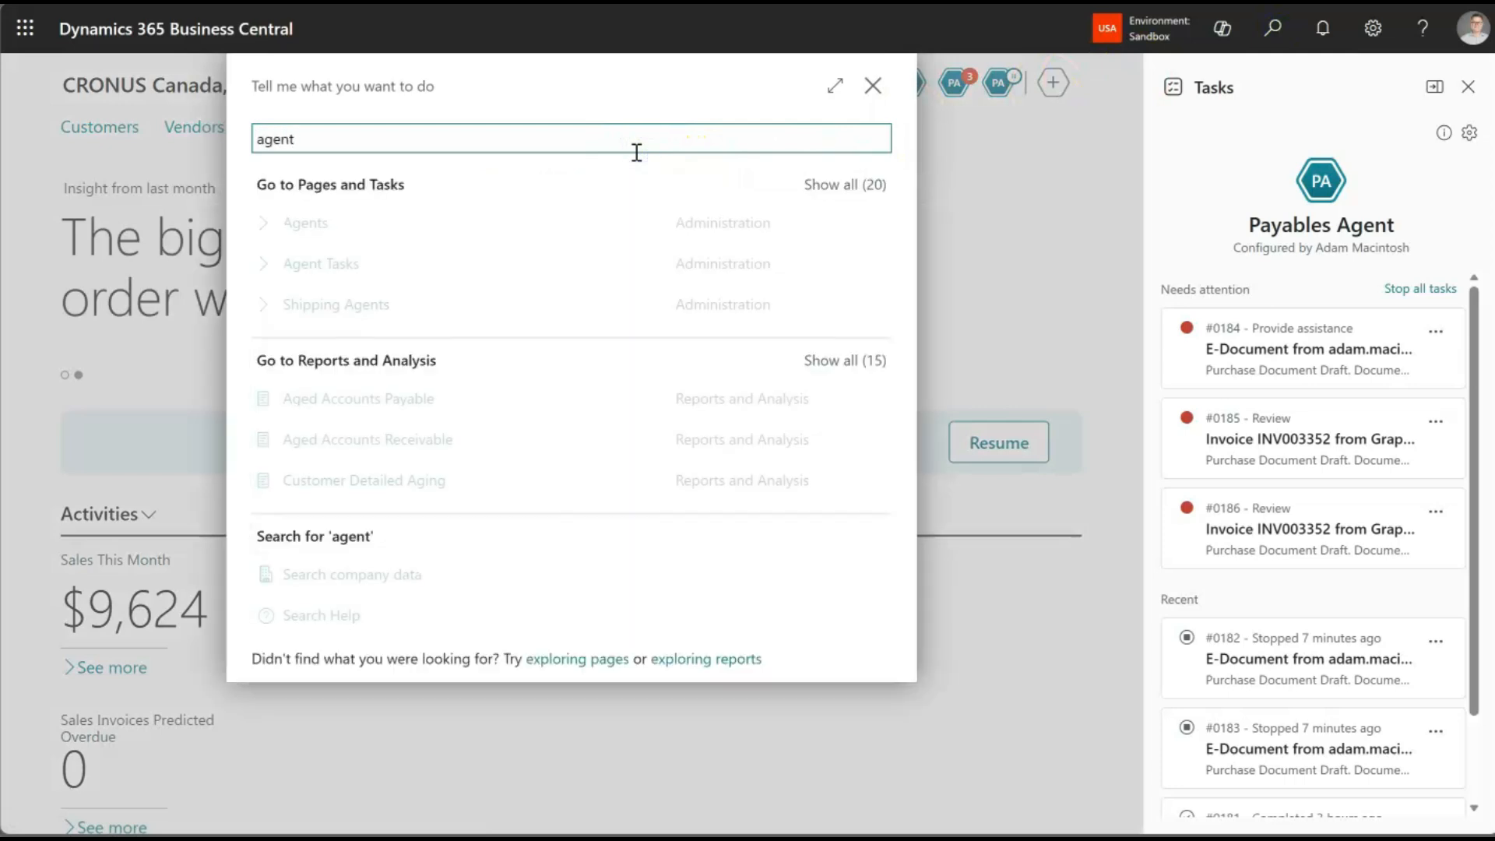
{"action": "left_click", "coordinate": [360, 225]}
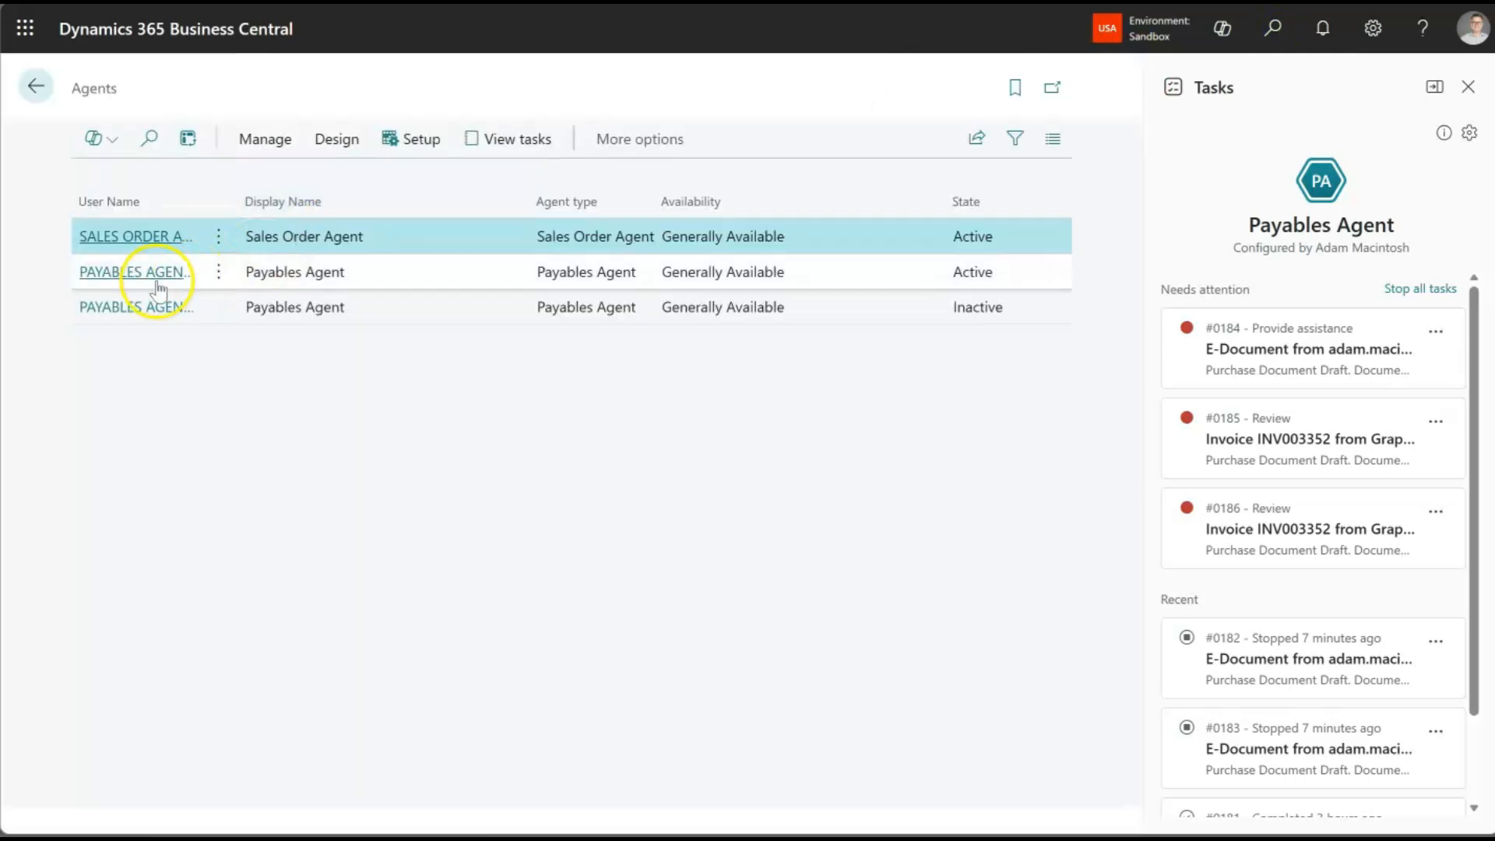
{"action": "left_click", "coordinate": [138, 277]}
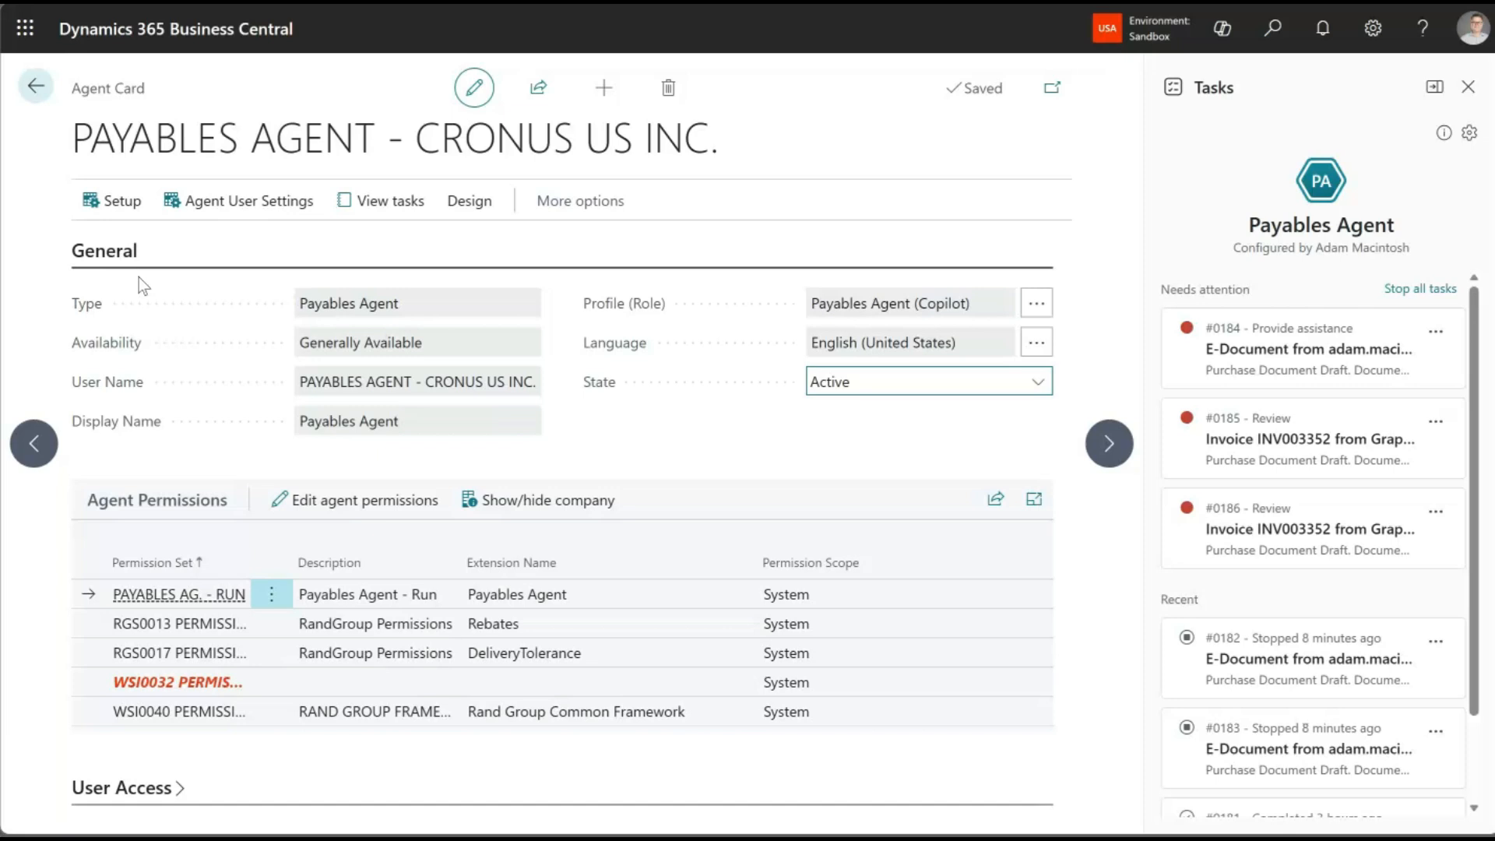
{"action": "left_click", "coordinate": [35, 87]}
{"action": "left_click", "coordinate": [35, 90]}
{"action": "left_click", "coordinate": [35, 90]}
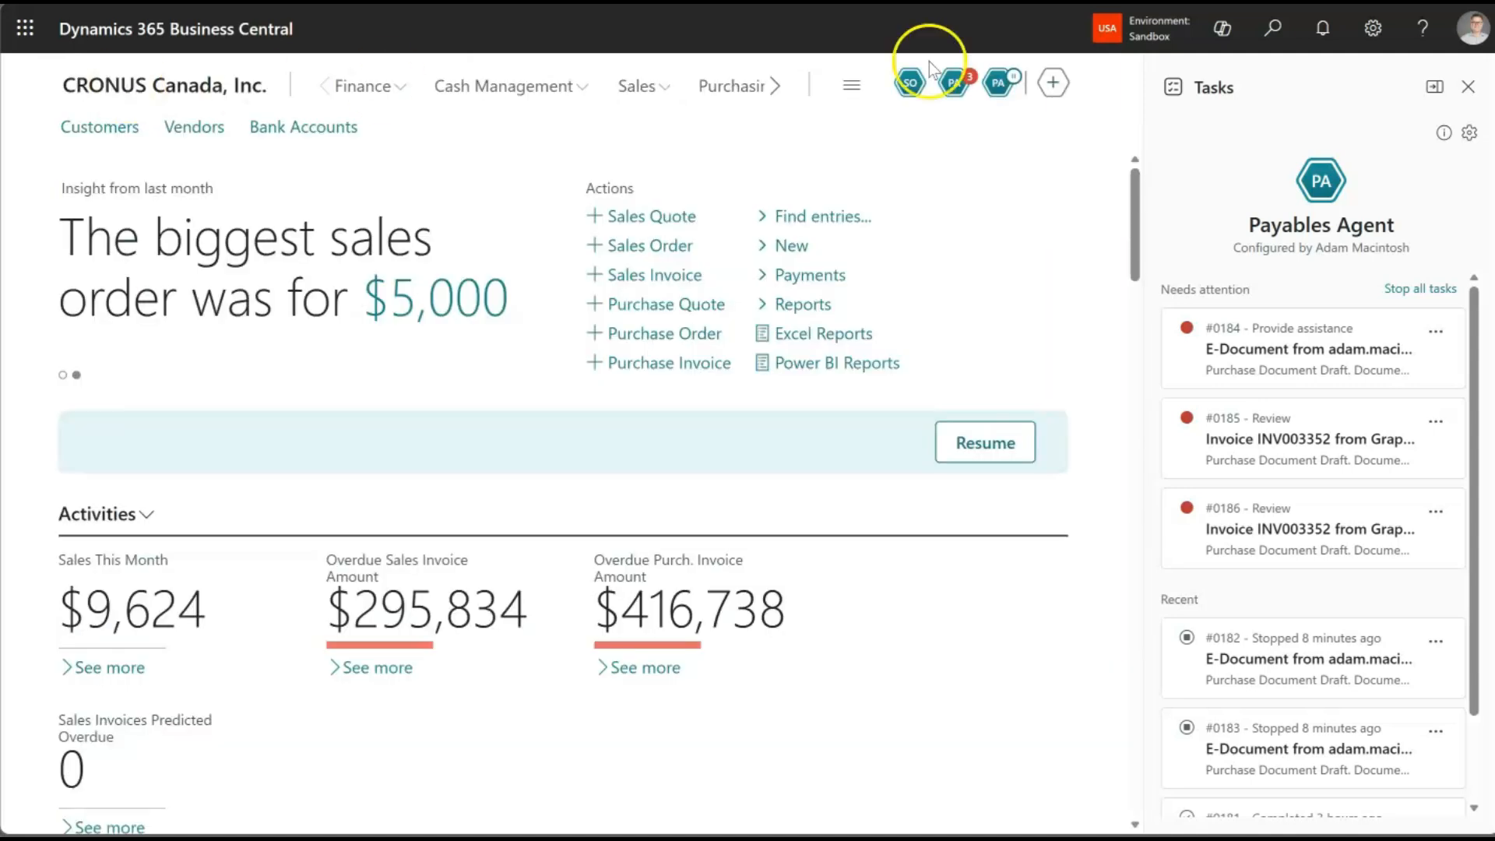
Search for "agent", open Agent Tasks, check the Copilot credits used per task, and return to the home page
{"action": "left_click", "coordinate": [1272, 28]}
{"action": "type", "text": "agent"}
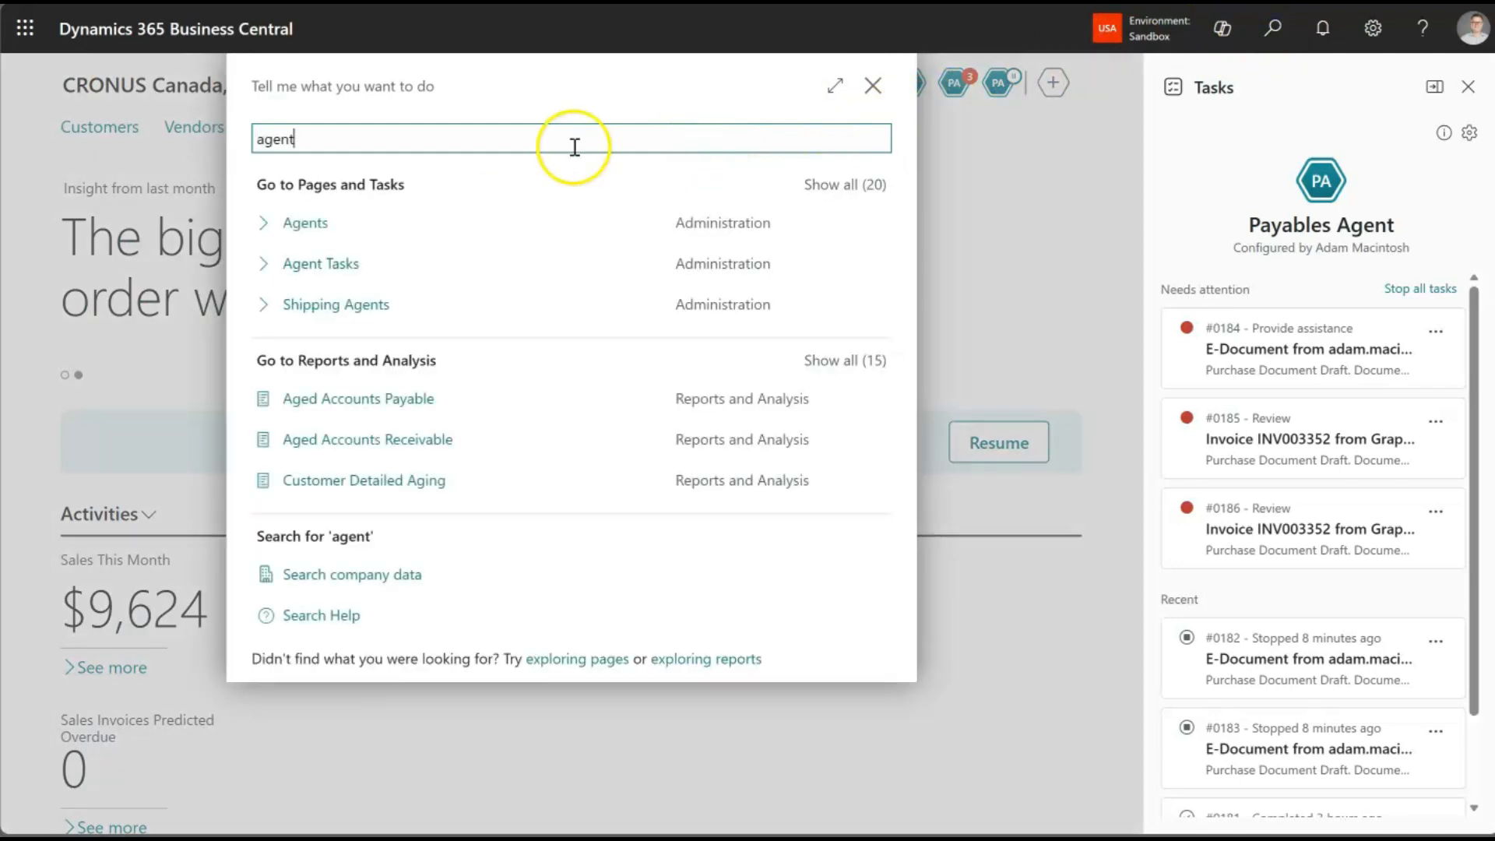
{"action": "left_click", "coordinate": [339, 252]}
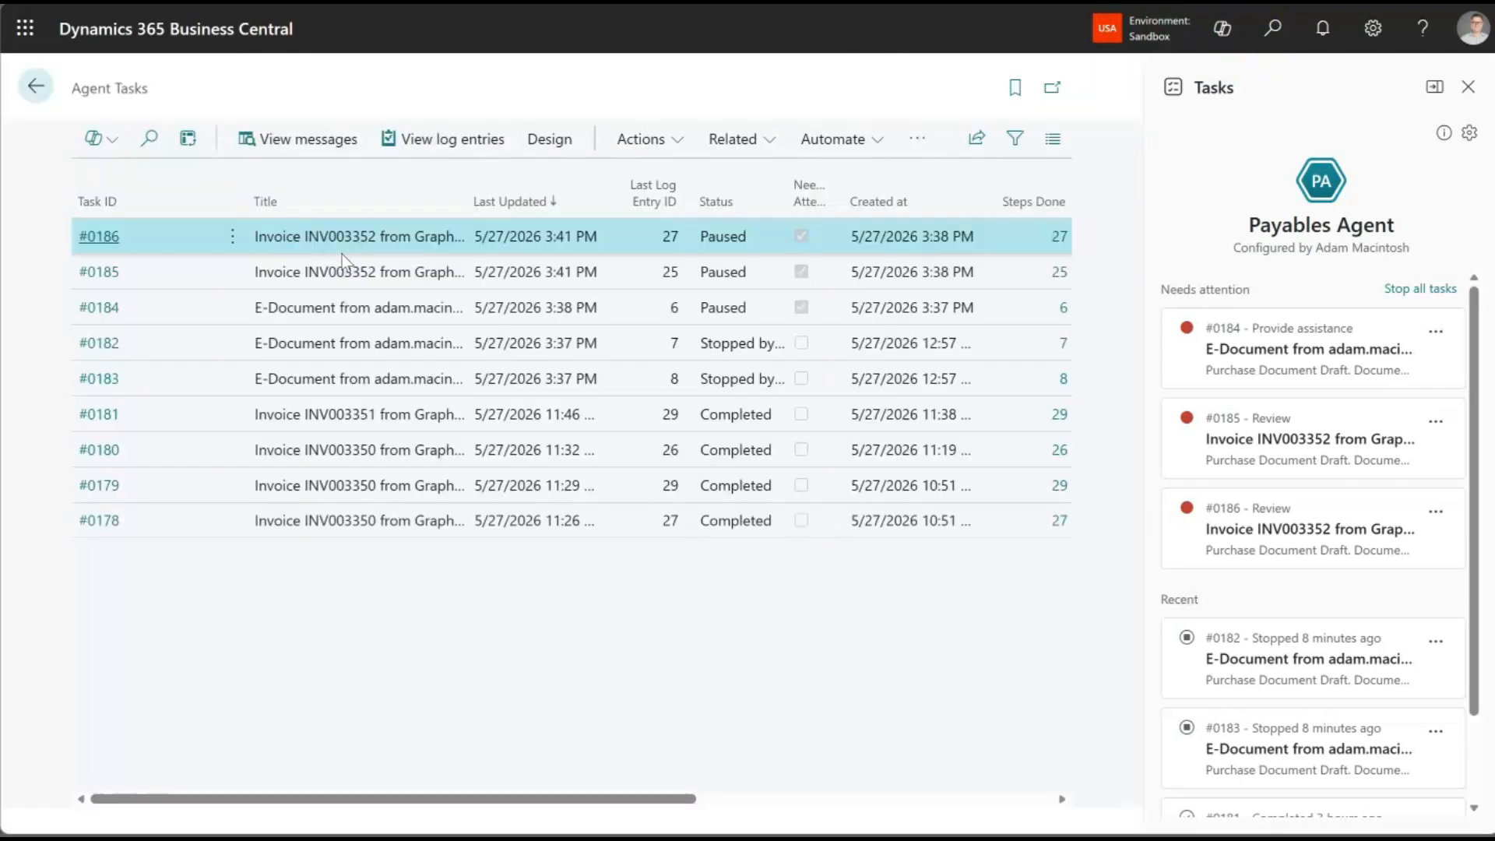
{"action": "left_click_drag", "start_coordinate": [544, 800], "coordinate": [985, 802]}
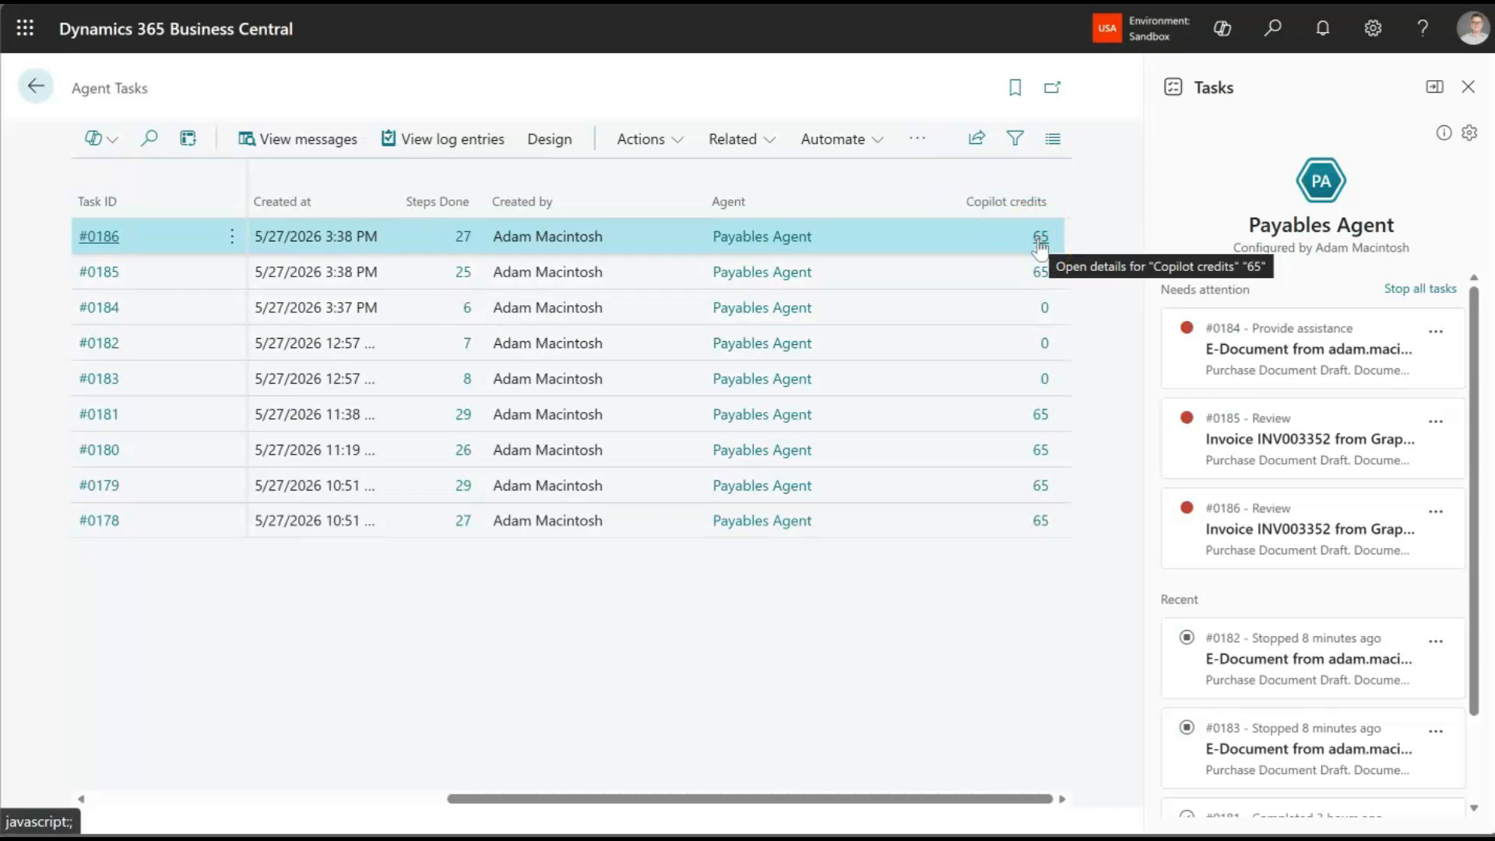
{"action": "left_click", "coordinate": [37, 87]}
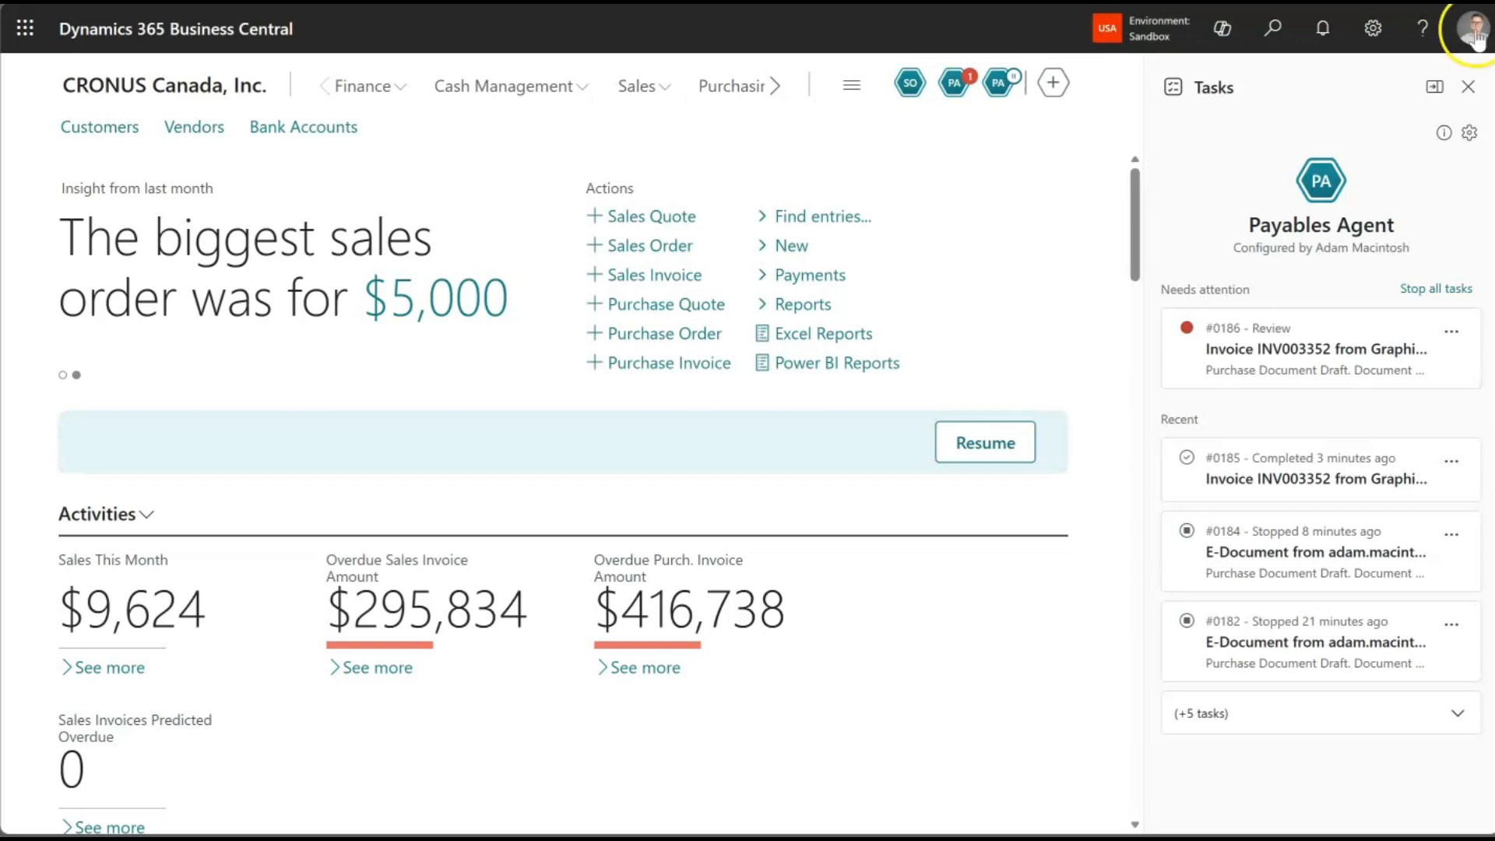
Open Payables Agent task #0186 for review and bring up the agent's suggestions on the draft purchase invoice lines
{"action": "left_click", "coordinate": [1474, 89]}
{"action": "left_click", "coordinate": [1257, 84]}
{"action": "left_click", "coordinate": [1255, 91]}
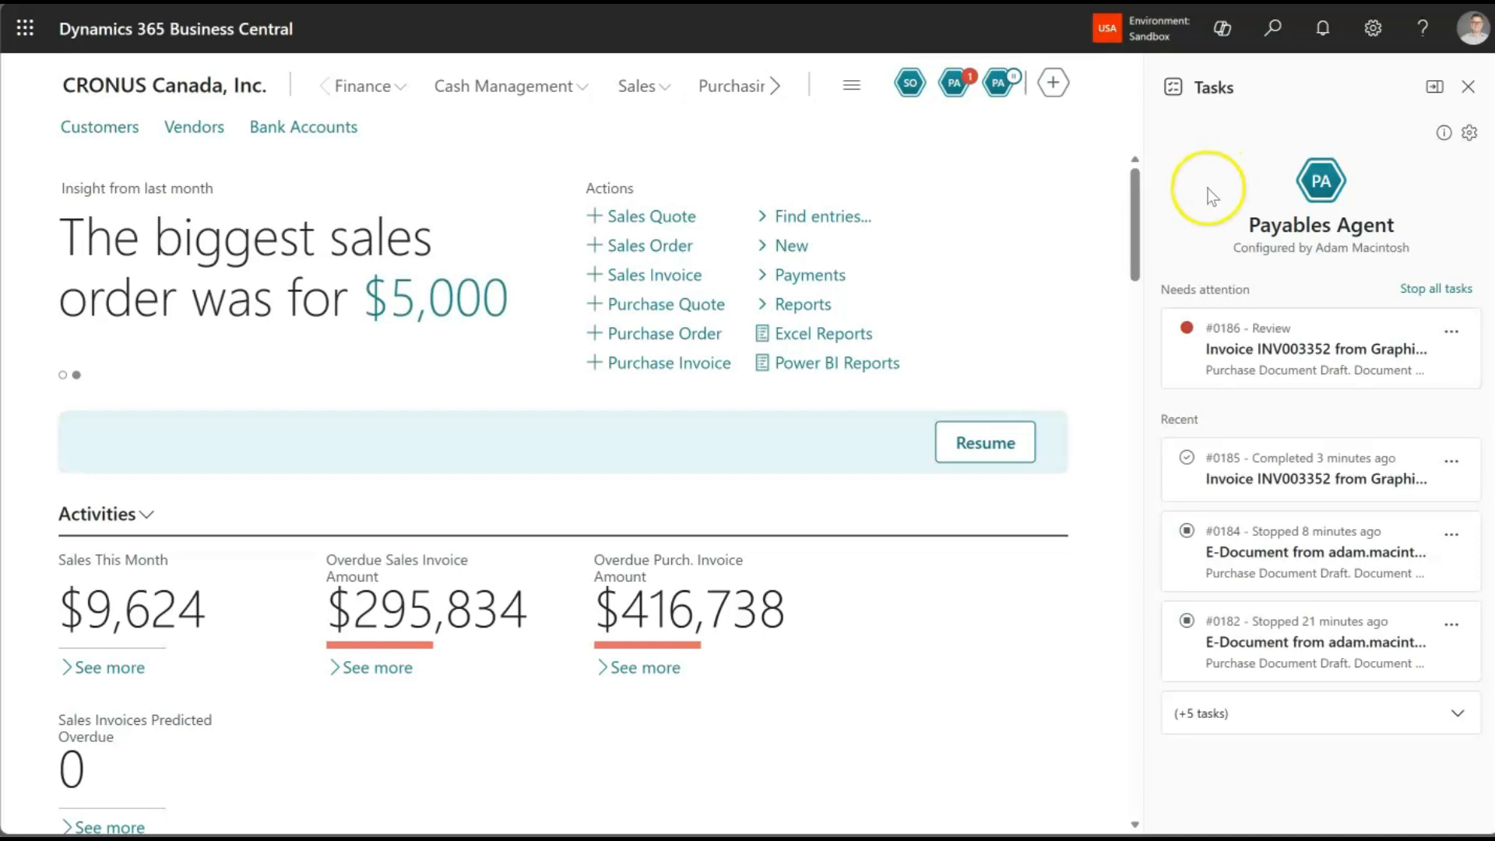
{"action": "left_click", "coordinate": [1270, 350]}
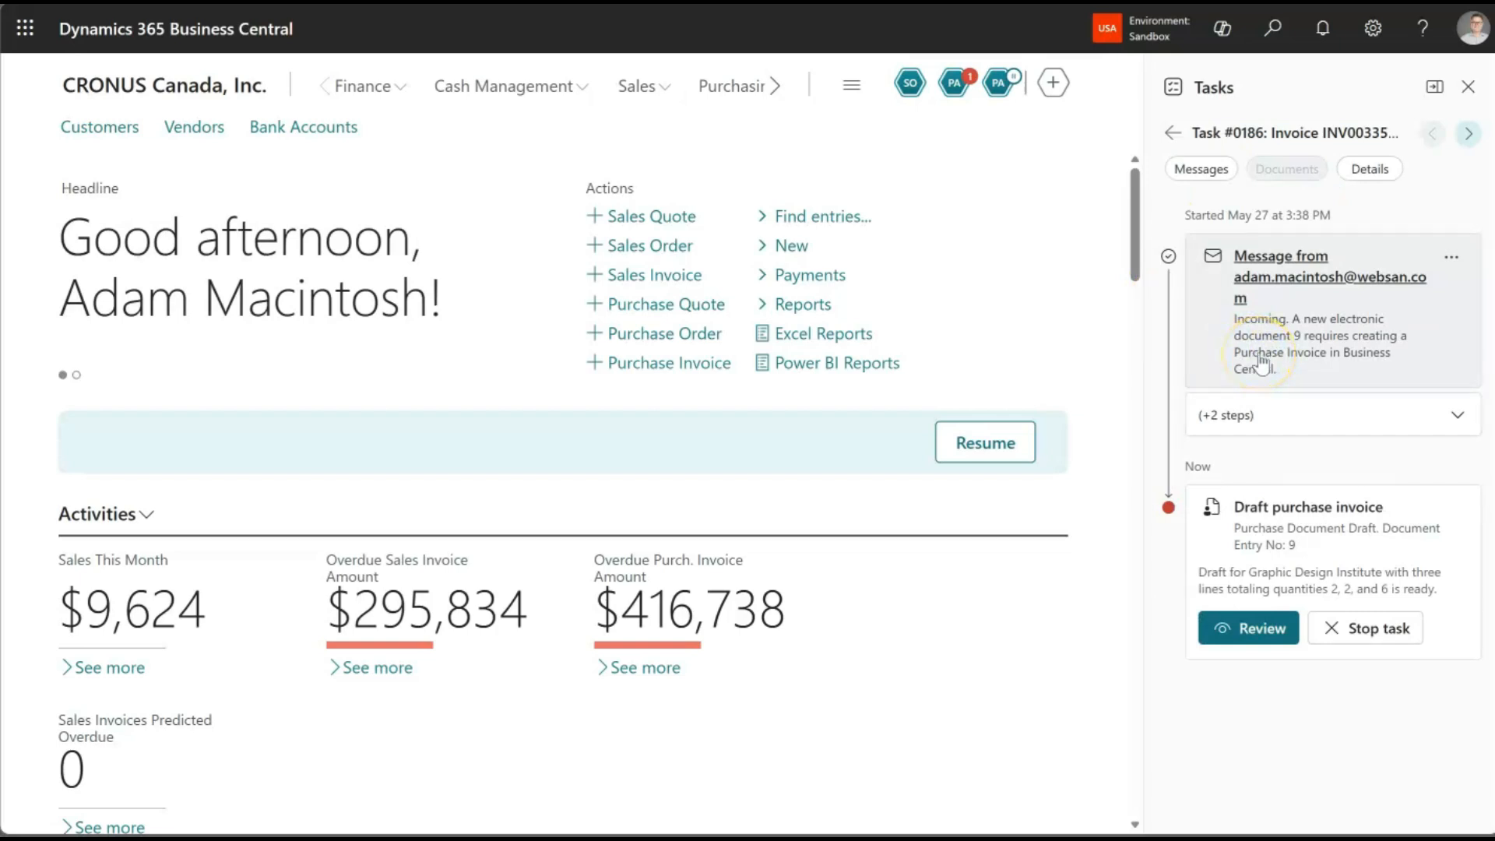
{"action": "left_click", "coordinate": [1263, 630]}
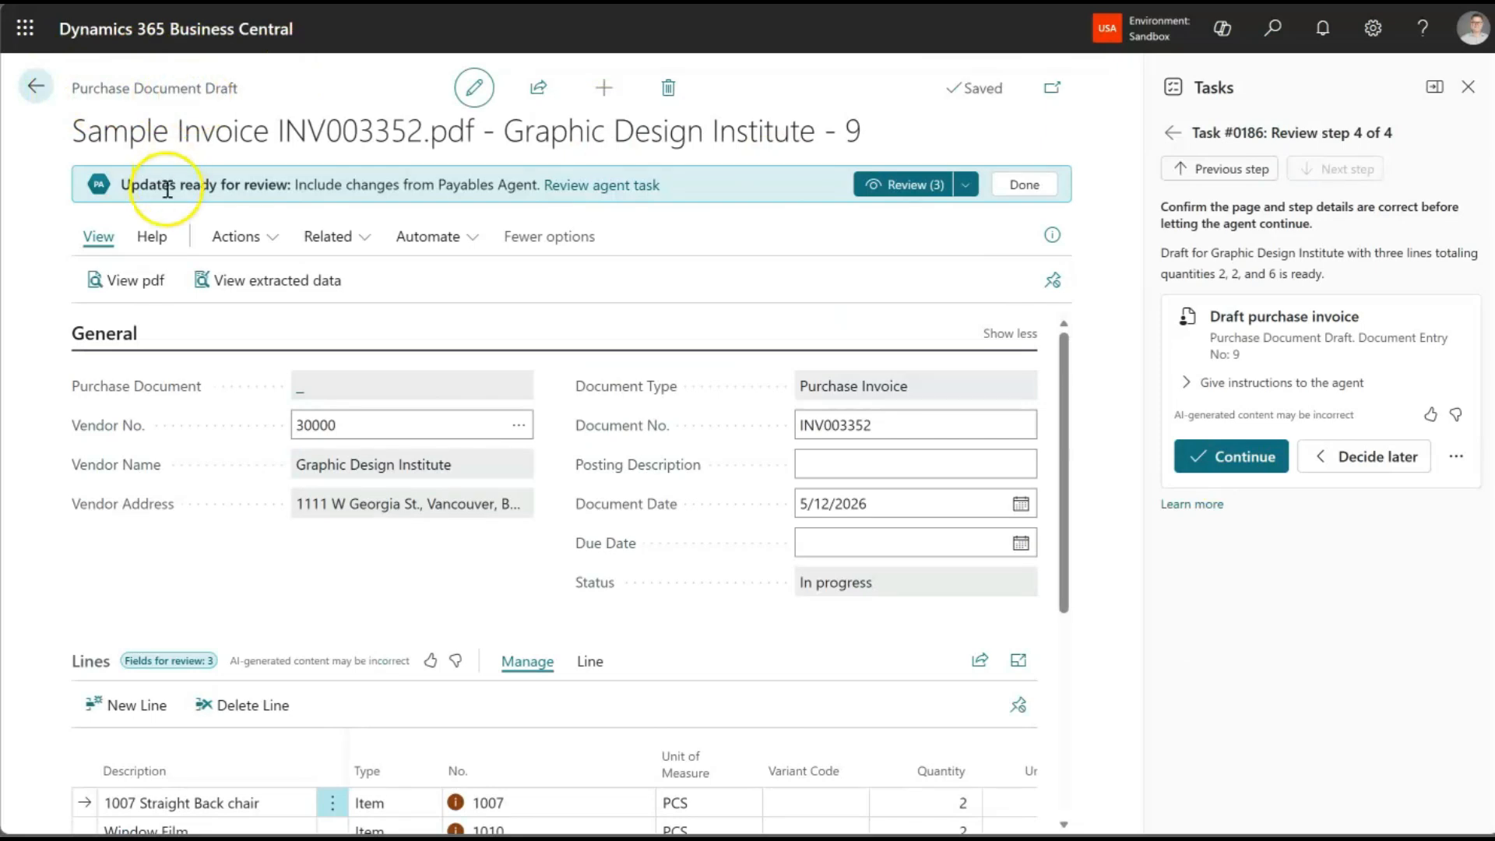
{"action": "left_click", "coordinate": [917, 187]}
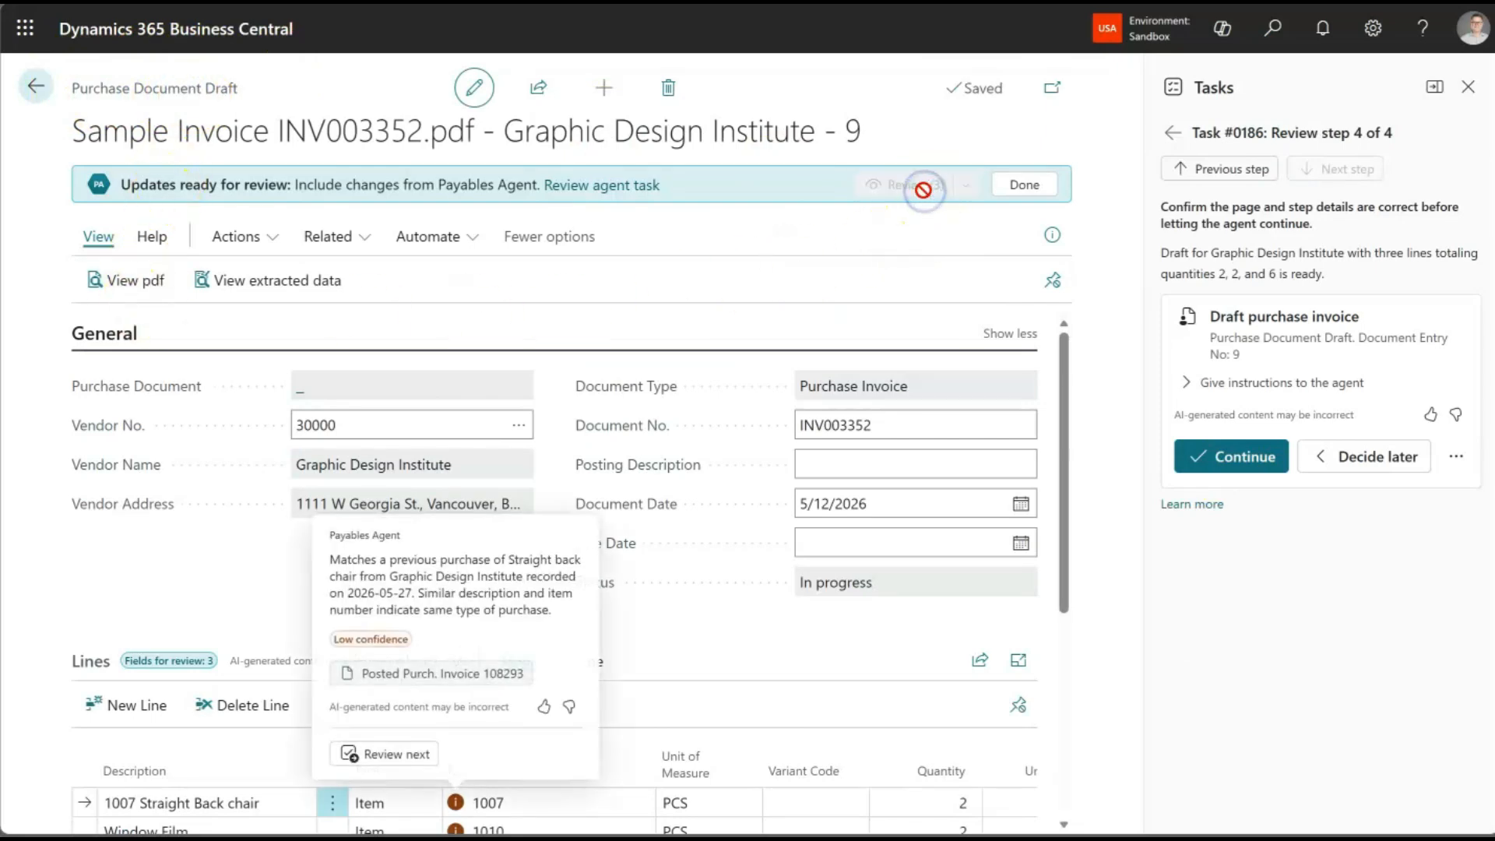
{"action": "scroll", "coordinate": [734, 367], "scroll_direction": "down", "scroll_amount": 2}
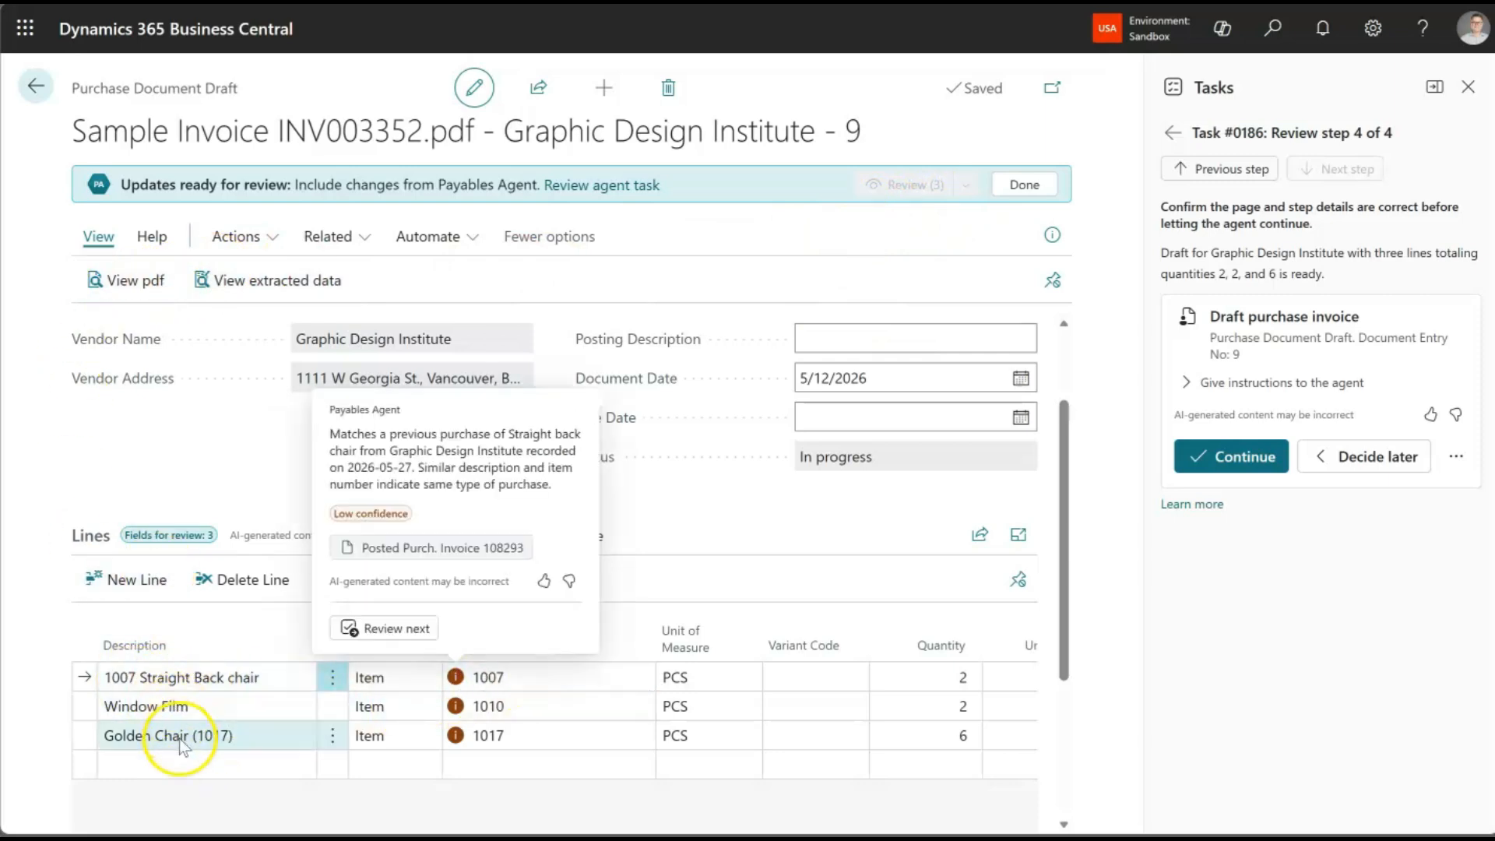
Reselect the line items from the item list: 1007 for Straight Back chair, 1010 for Window Film, 1017 for Golden Chair
{"action": "left_click", "coordinate": [560, 677]}
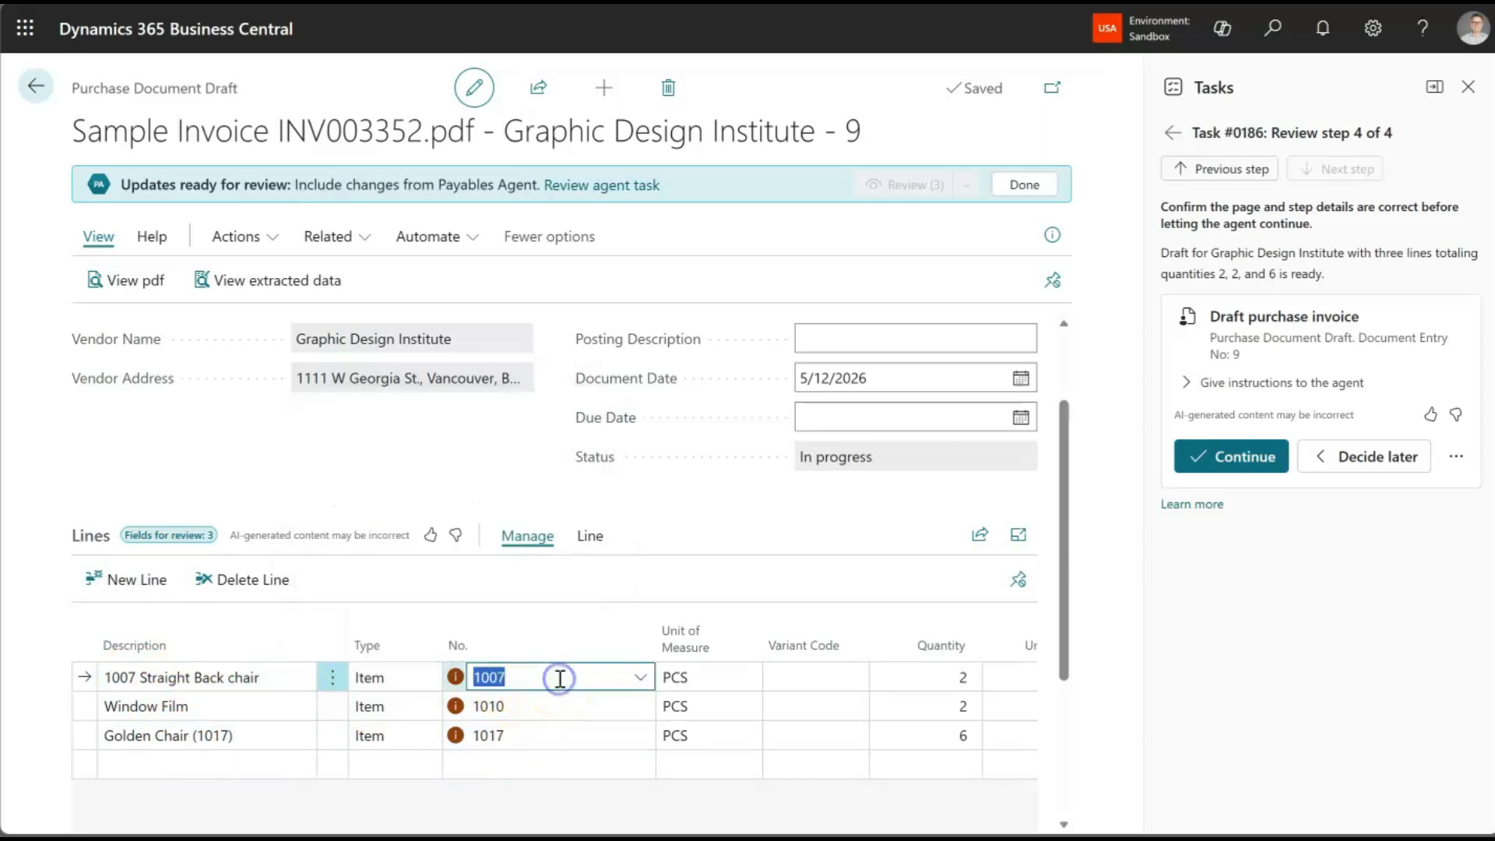
{"action": "left_click", "coordinate": [645, 678]}
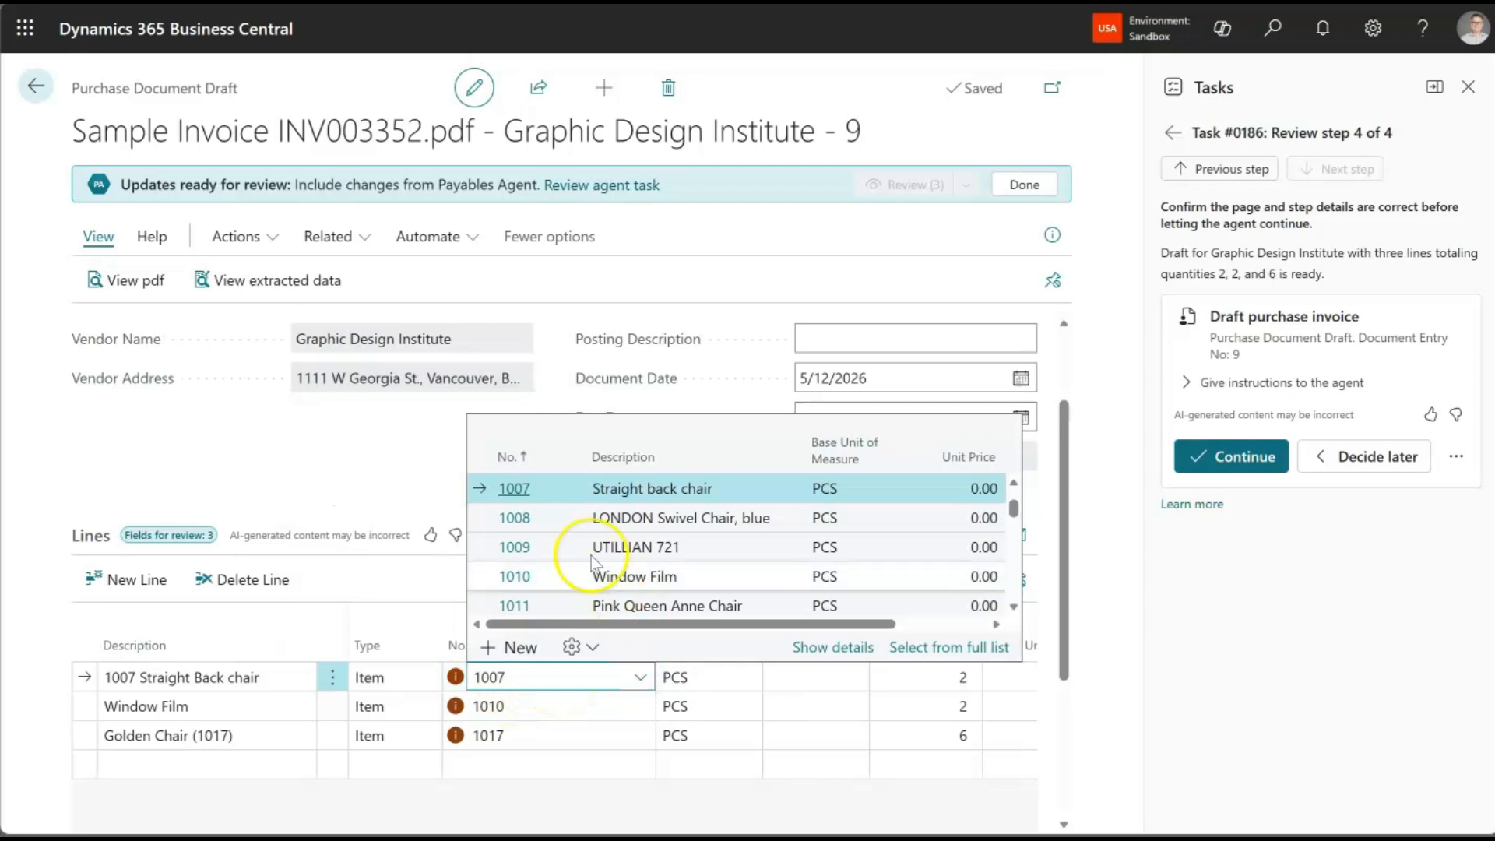
{"action": "left_click", "coordinate": [554, 488]}
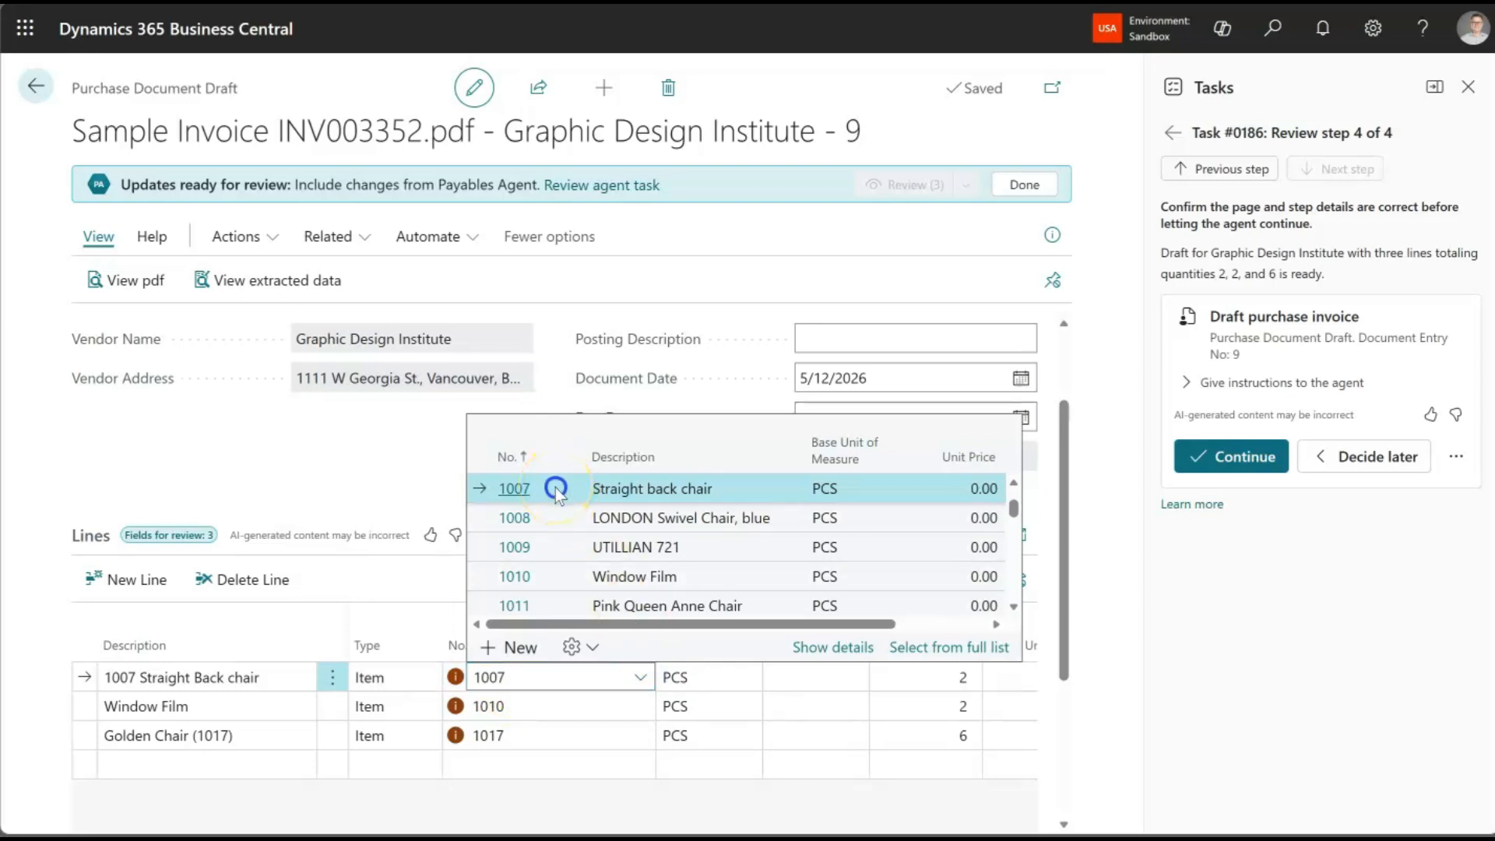
{"action": "left_click", "coordinate": [596, 710]}
{"action": "left_click", "coordinate": [640, 706]}
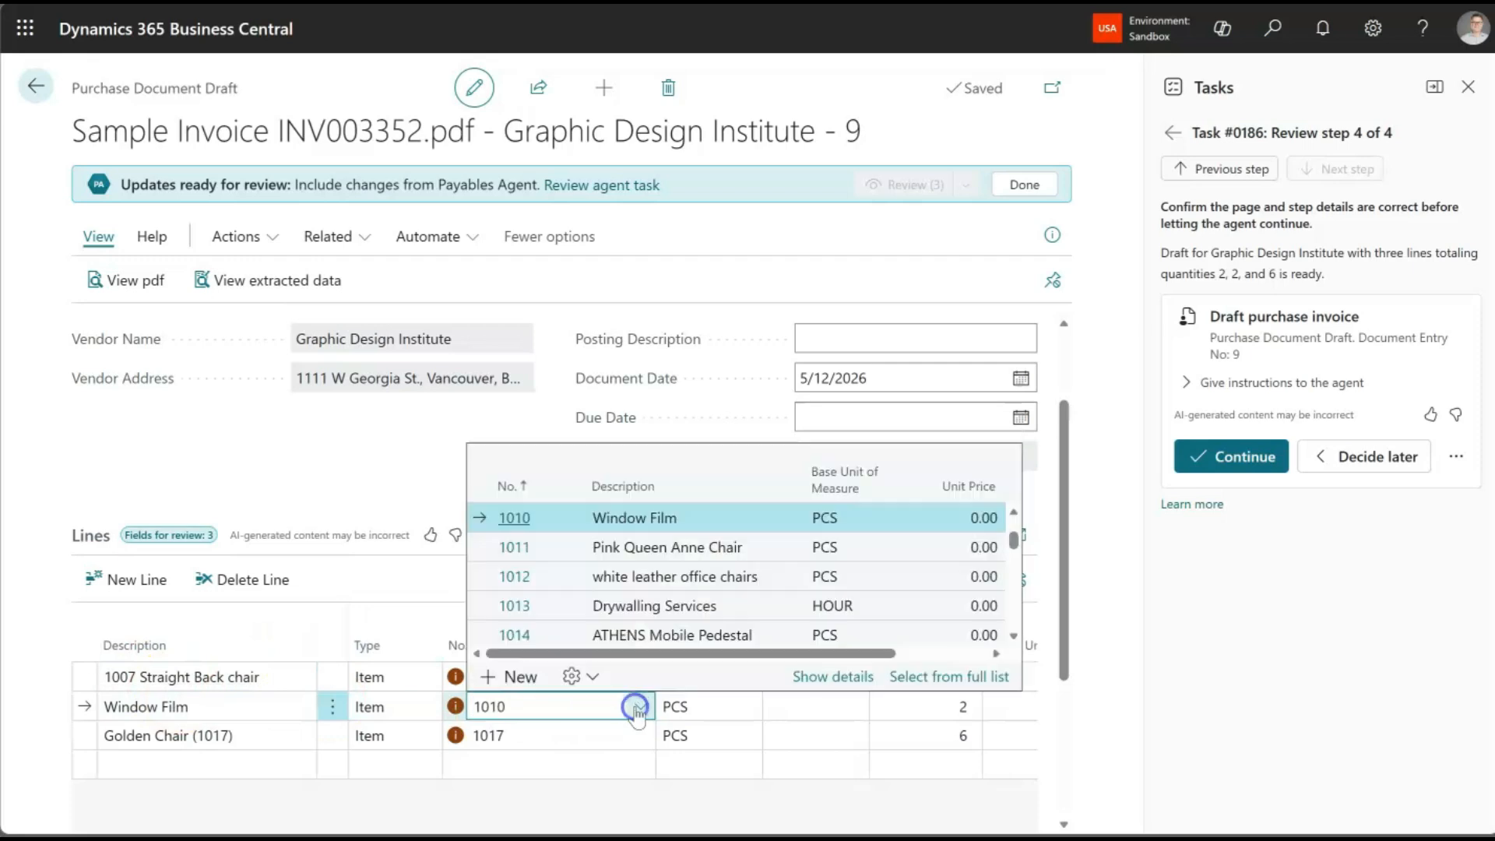
{"action": "left_click", "coordinate": [539, 525]}
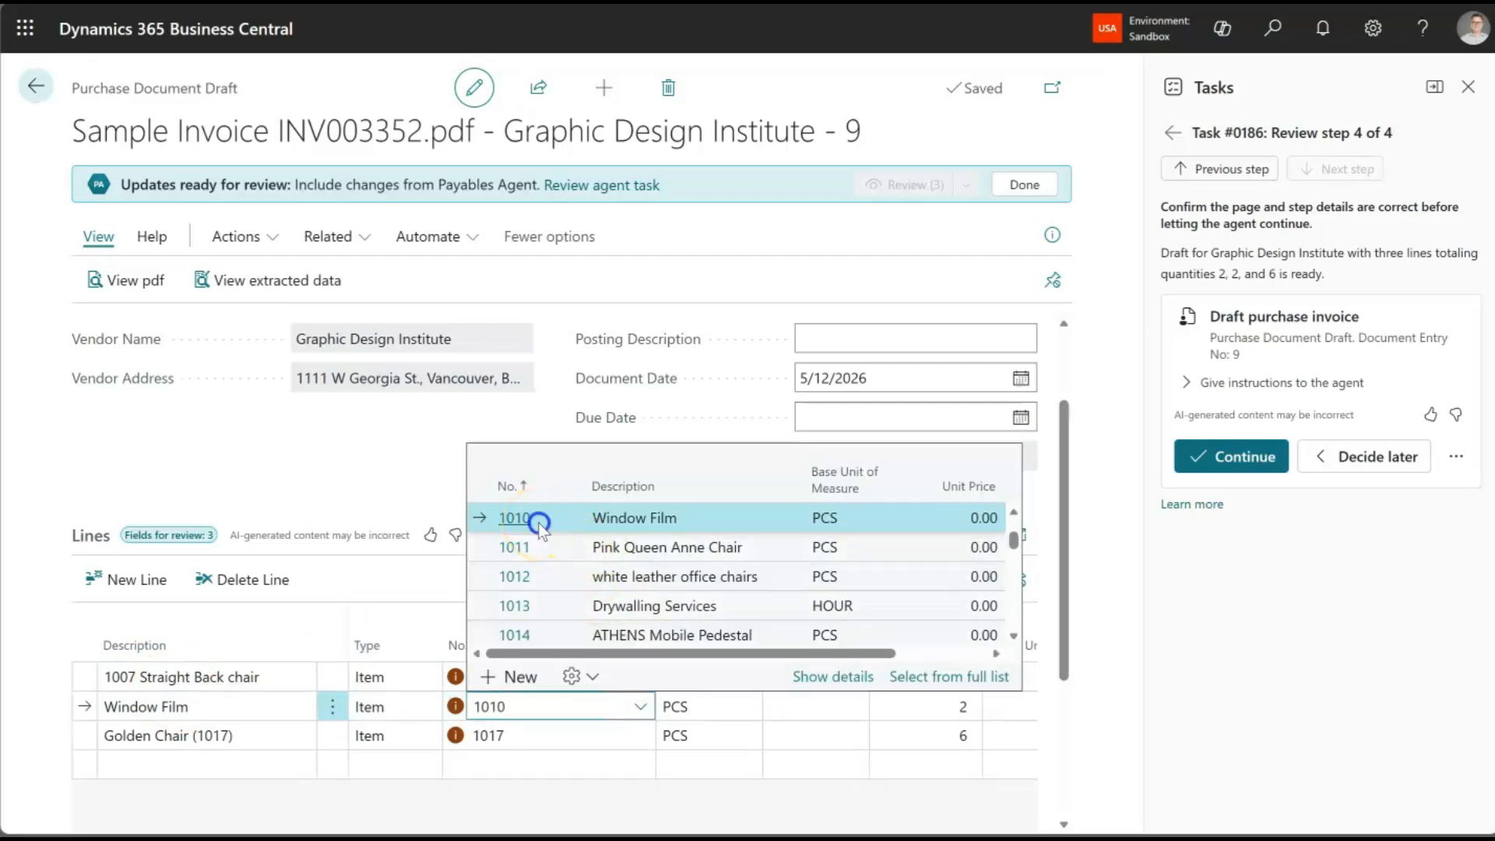
{"action": "left_click", "coordinate": [545, 734]}
{"action": "left_click", "coordinate": [638, 735]}
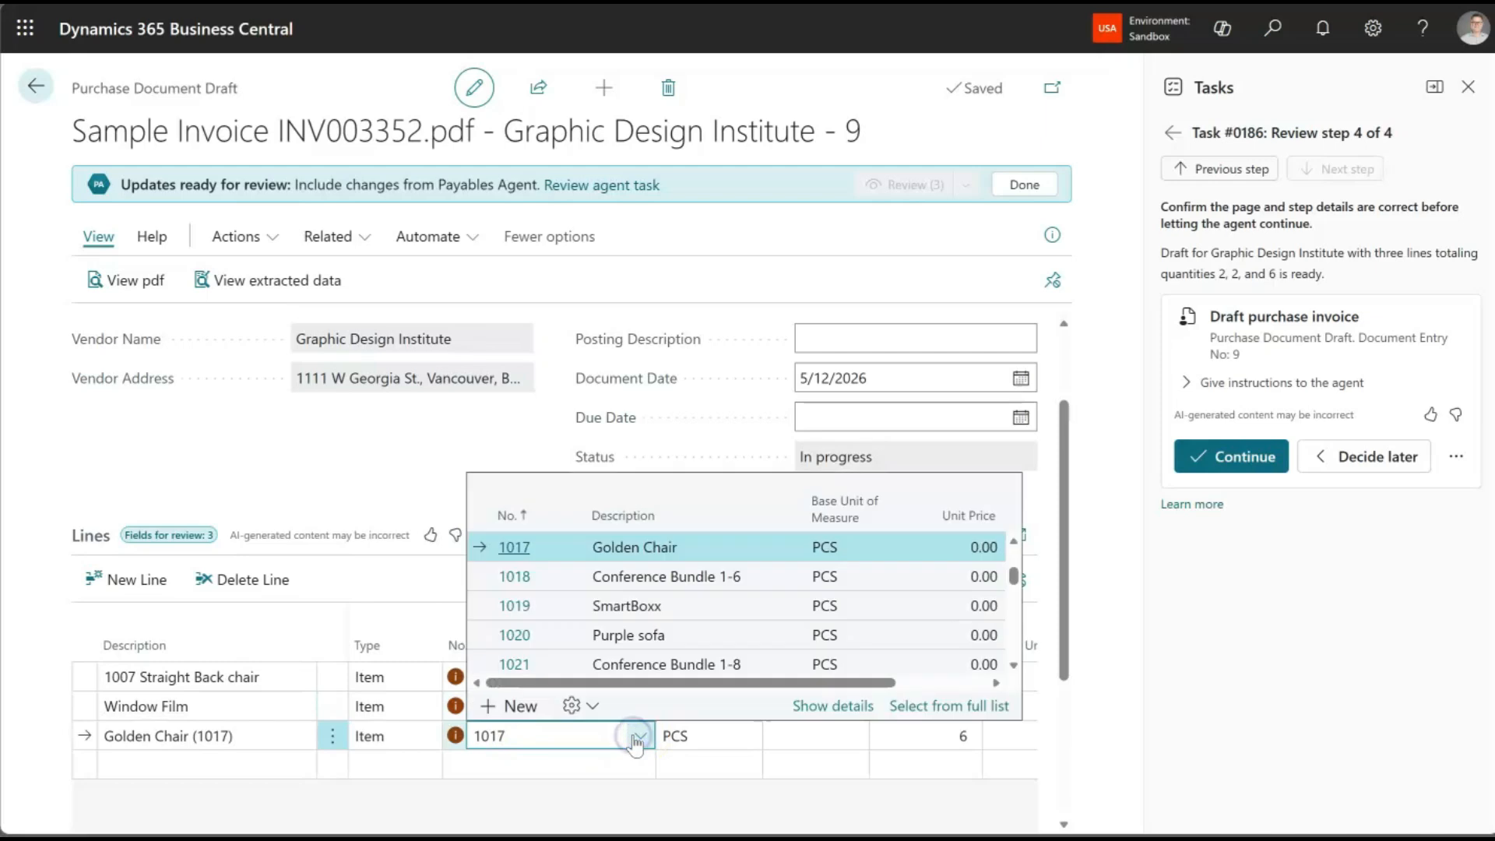
{"action": "left_click", "coordinate": [545, 553]}
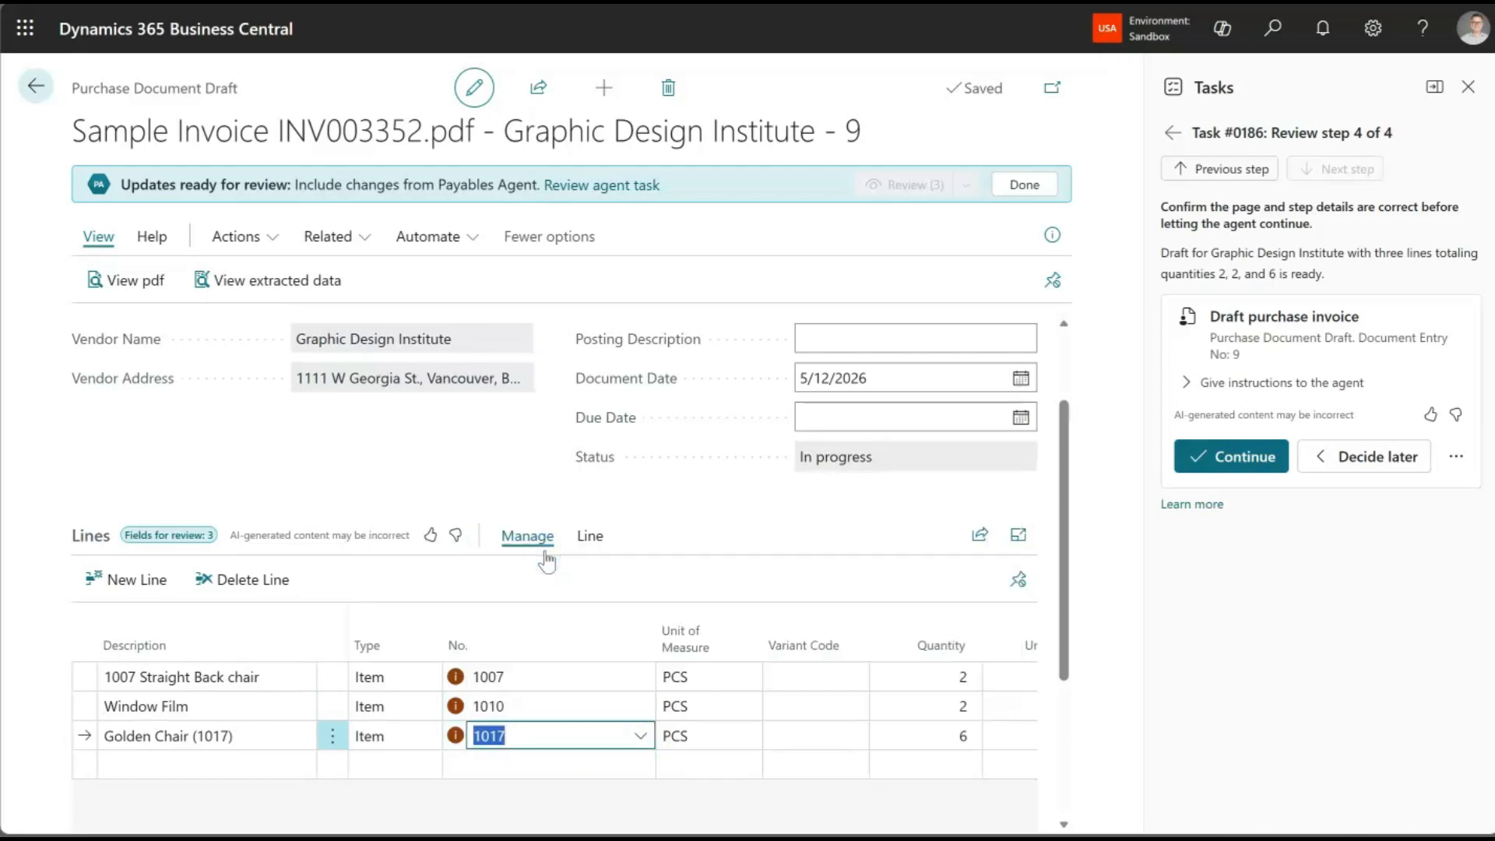
View the source invoice PDF, then check the draft's unit prices, line amounts and tax totals
{"action": "left_click", "coordinate": [155, 282]}
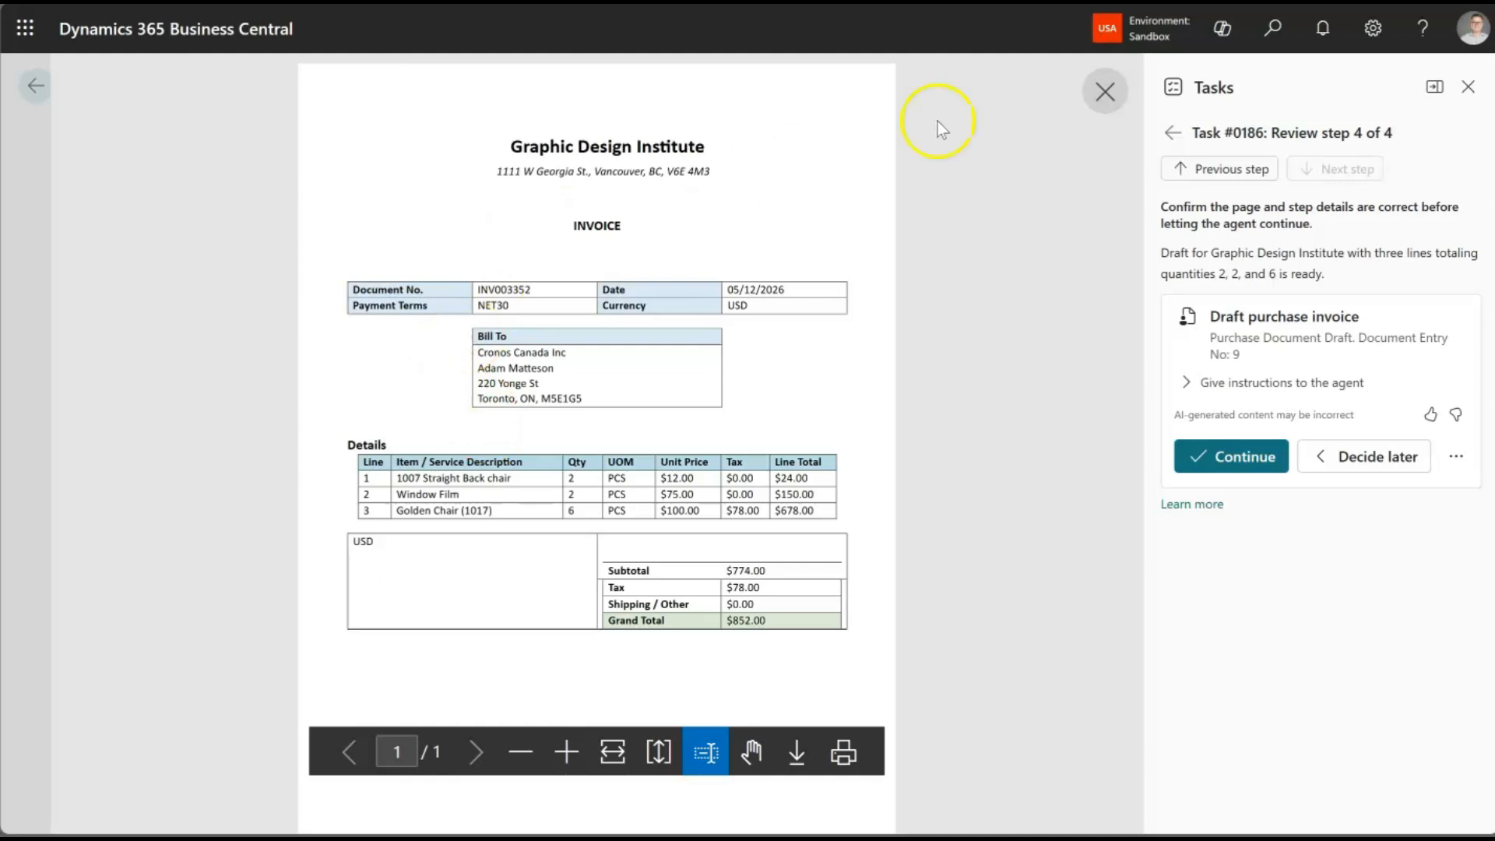
{"action": "left_click", "coordinate": [1104, 94]}
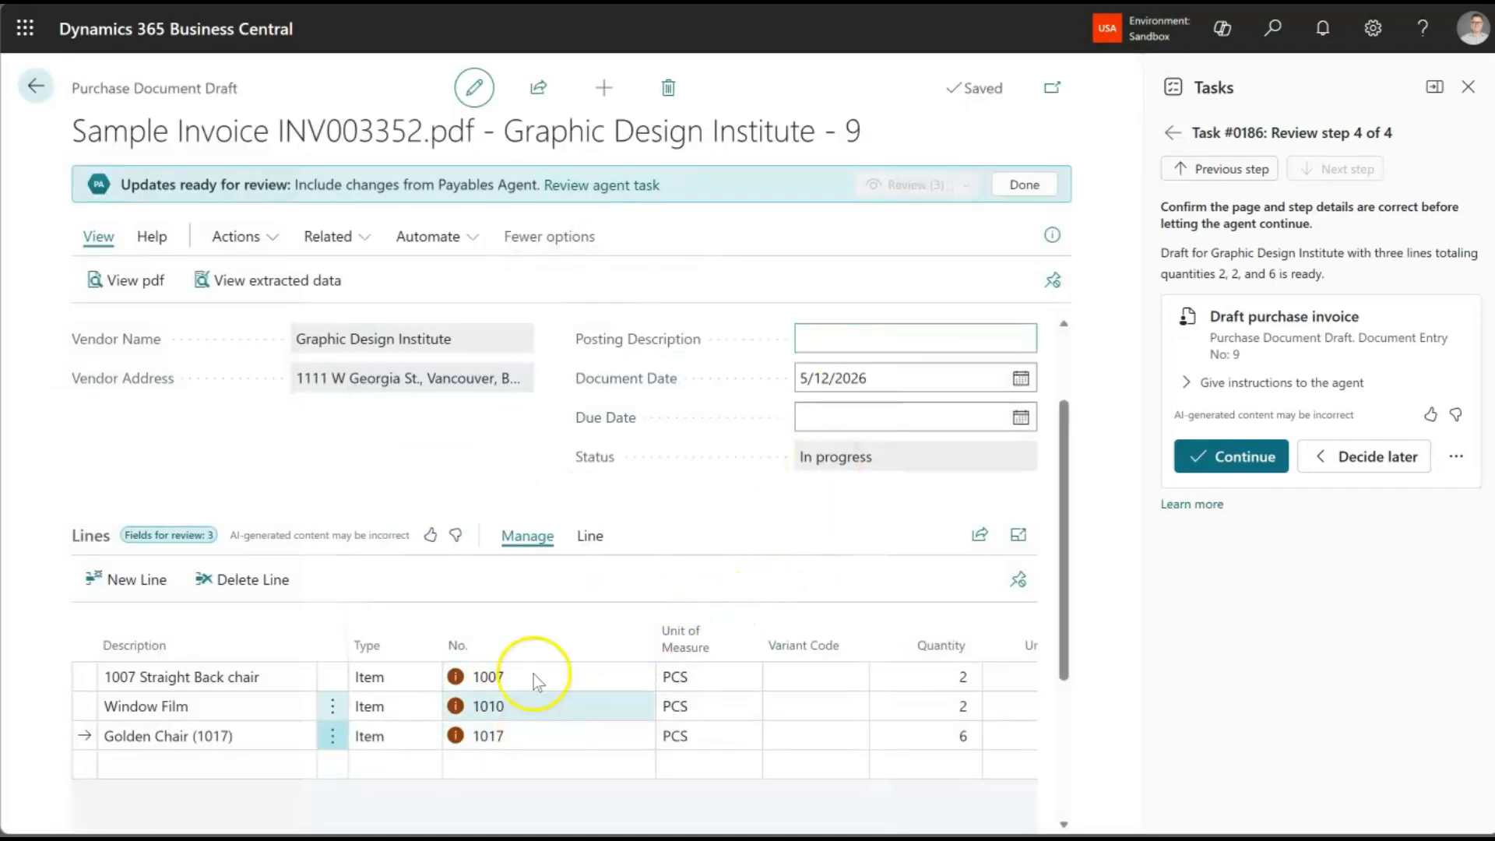
{"action": "scroll", "coordinate": [752, 736], "scroll_direction": "down", "scroll_amount": 1}
{"action": "scroll", "coordinate": [752, 736], "scroll_direction": "down", "scroll_amount": 2}
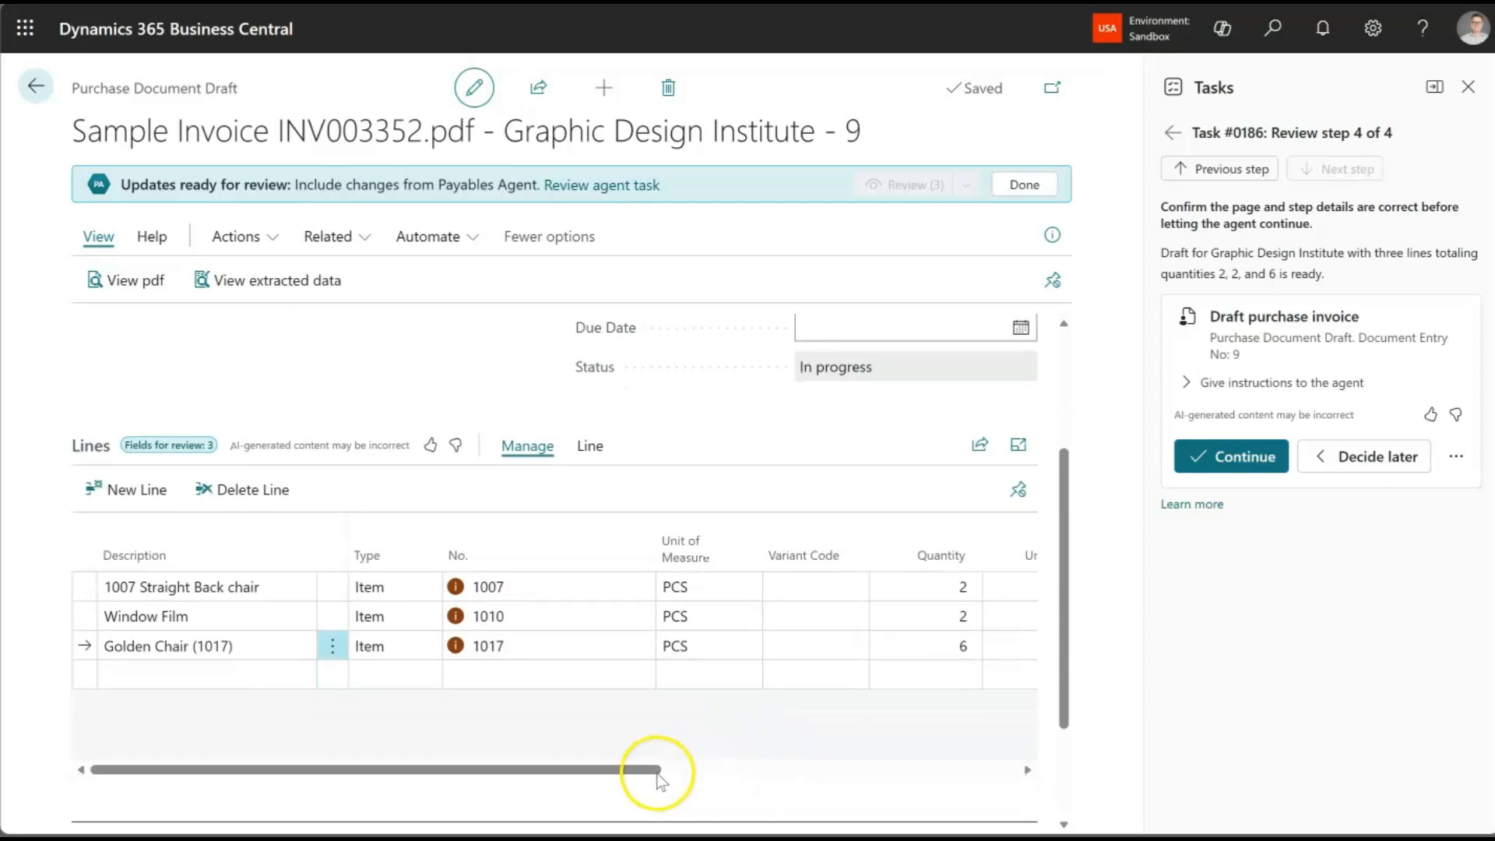
{"action": "left_click_drag", "start_coordinate": [650, 770], "coordinate": [1027, 771]}
{"action": "scroll", "coordinate": [1038, 699], "scroll_direction": "down", "scroll_amount": 3}
{"action": "scroll", "coordinate": [1039, 699], "scroll_direction": "down", "scroll_amount": 1}
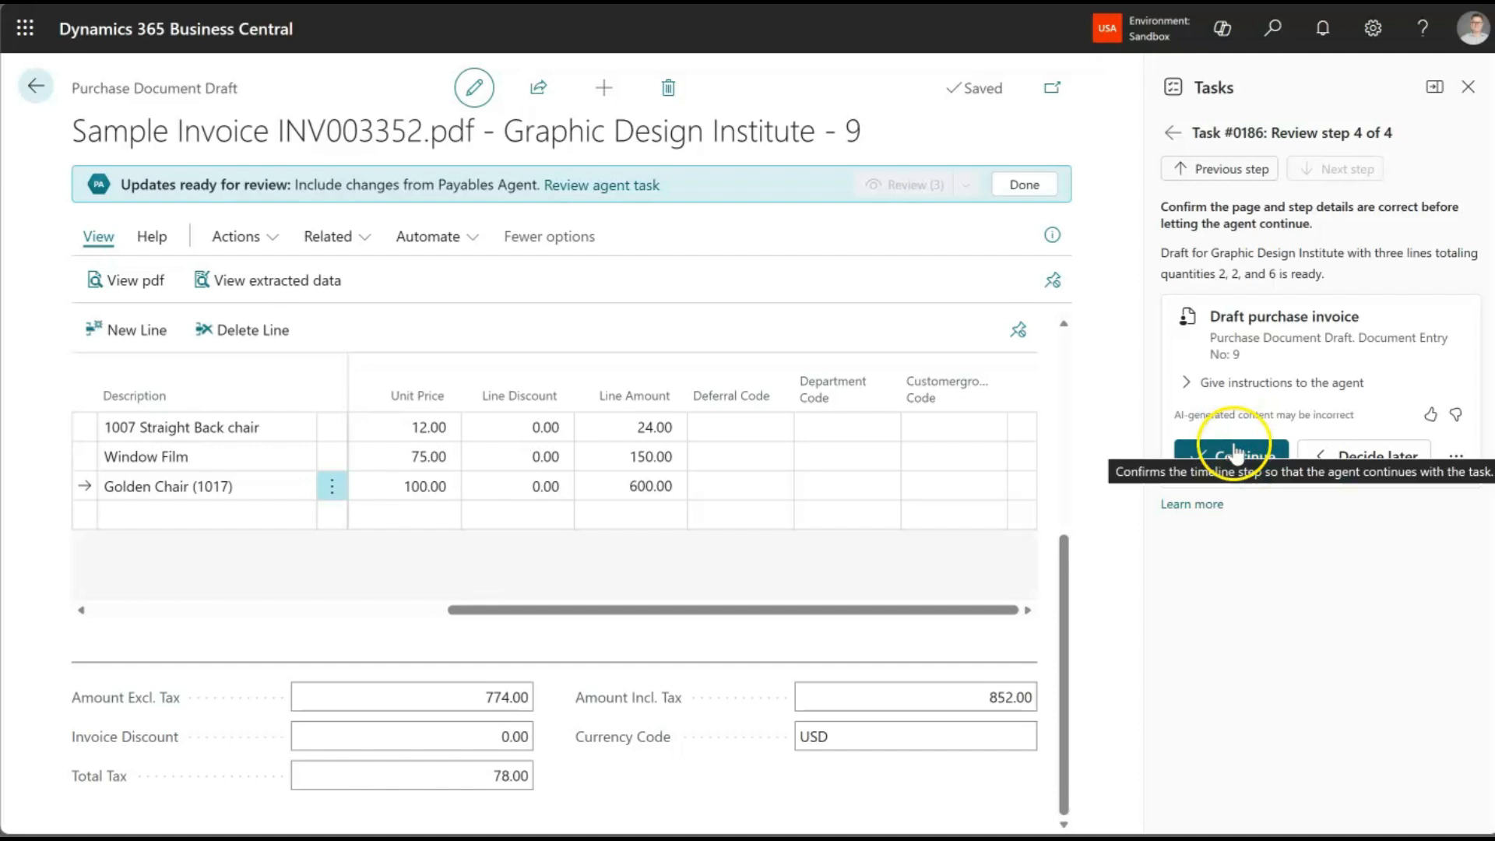
Leave the agent instructions blank, let the agent continue with task #0186, and return to the Payables Agent task list
{"action": "left_click", "coordinate": [1220, 389]}
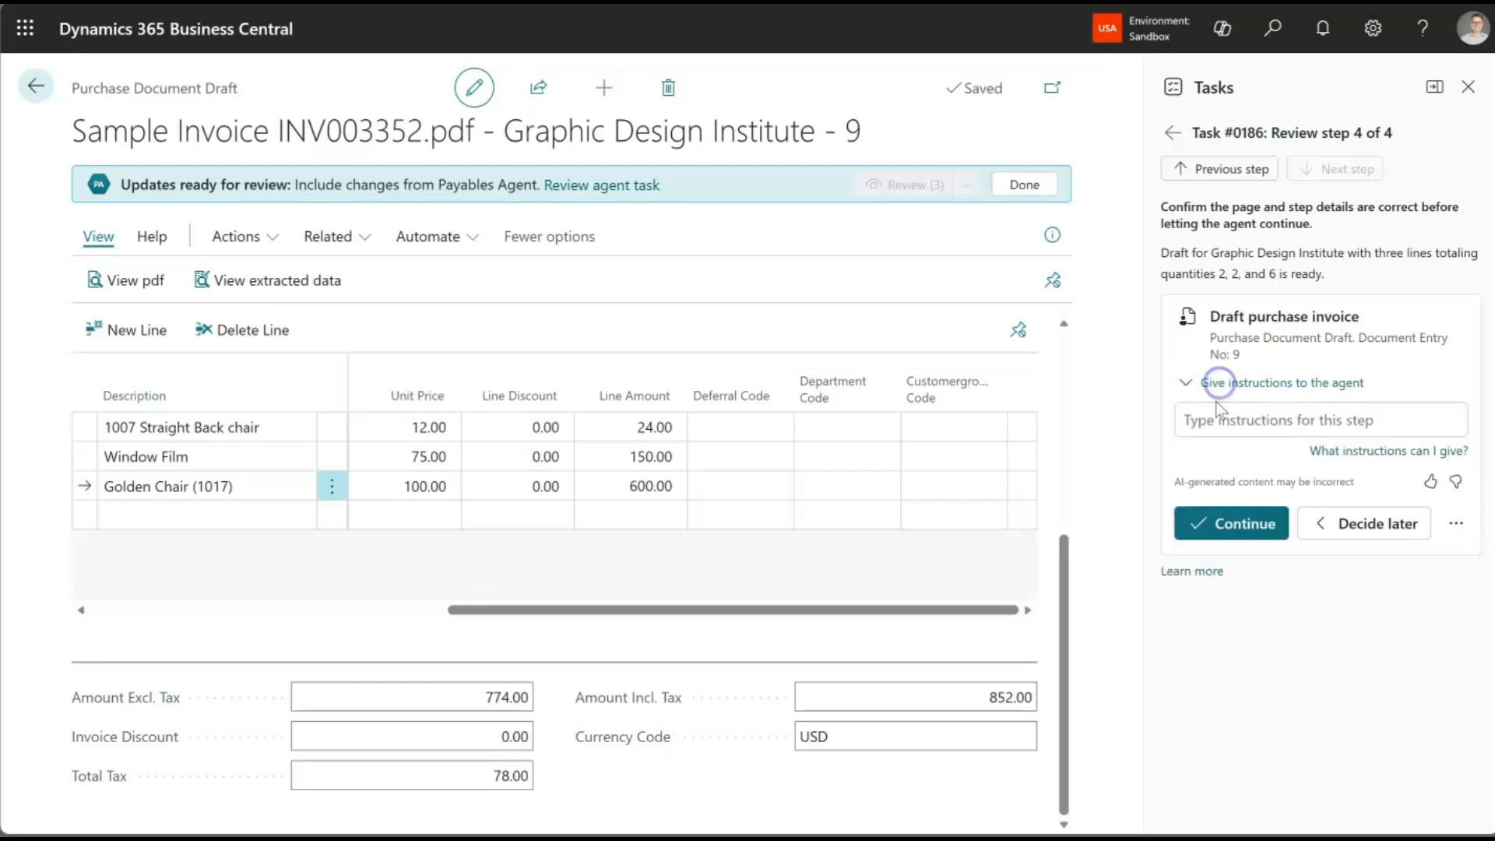
{"action": "left_click", "coordinate": [1221, 417]}
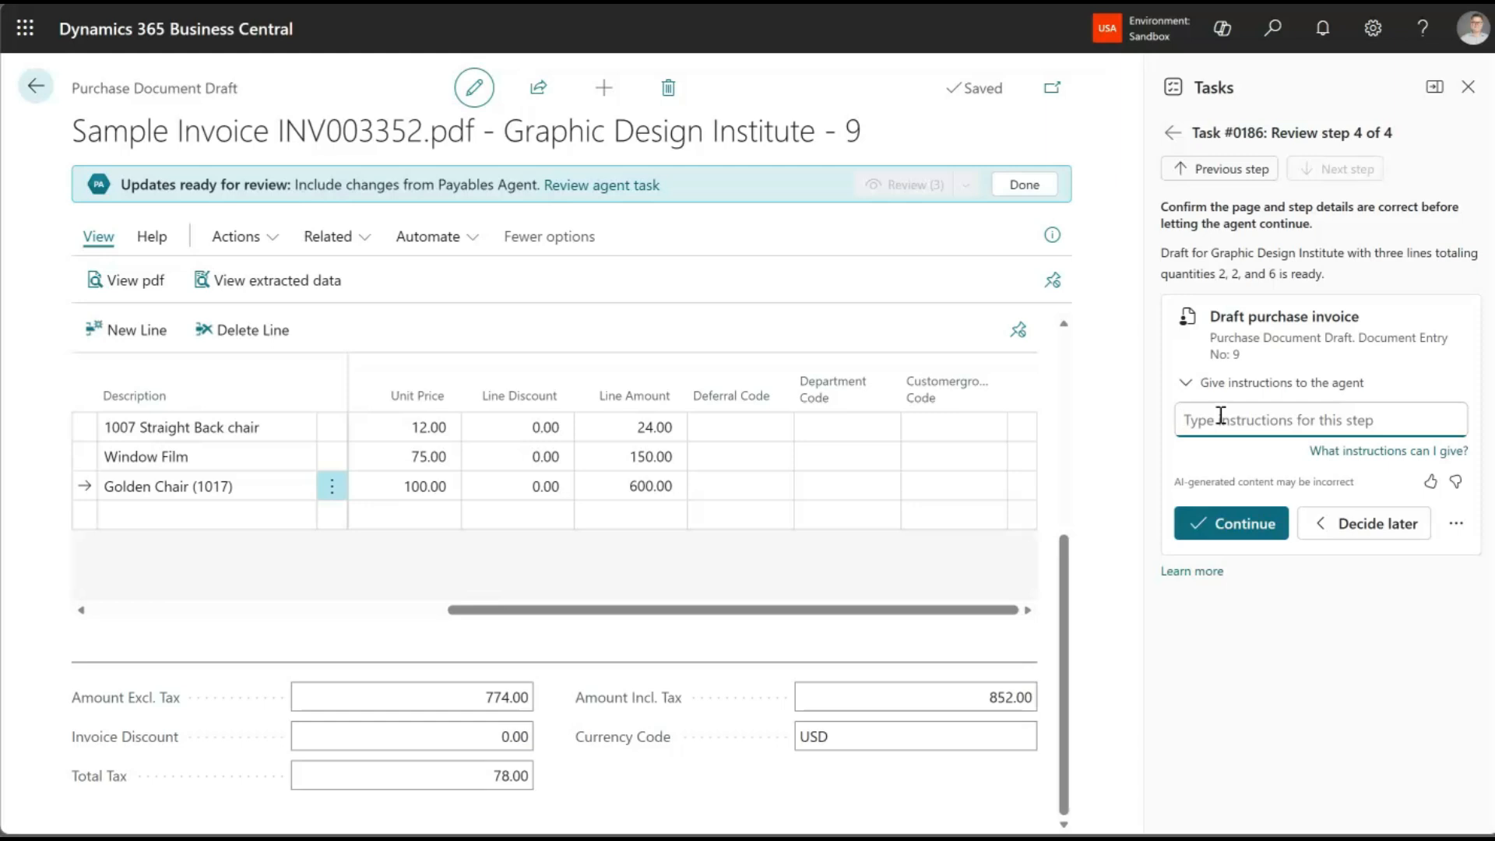
{"action": "left_click", "coordinate": [1219, 523]}
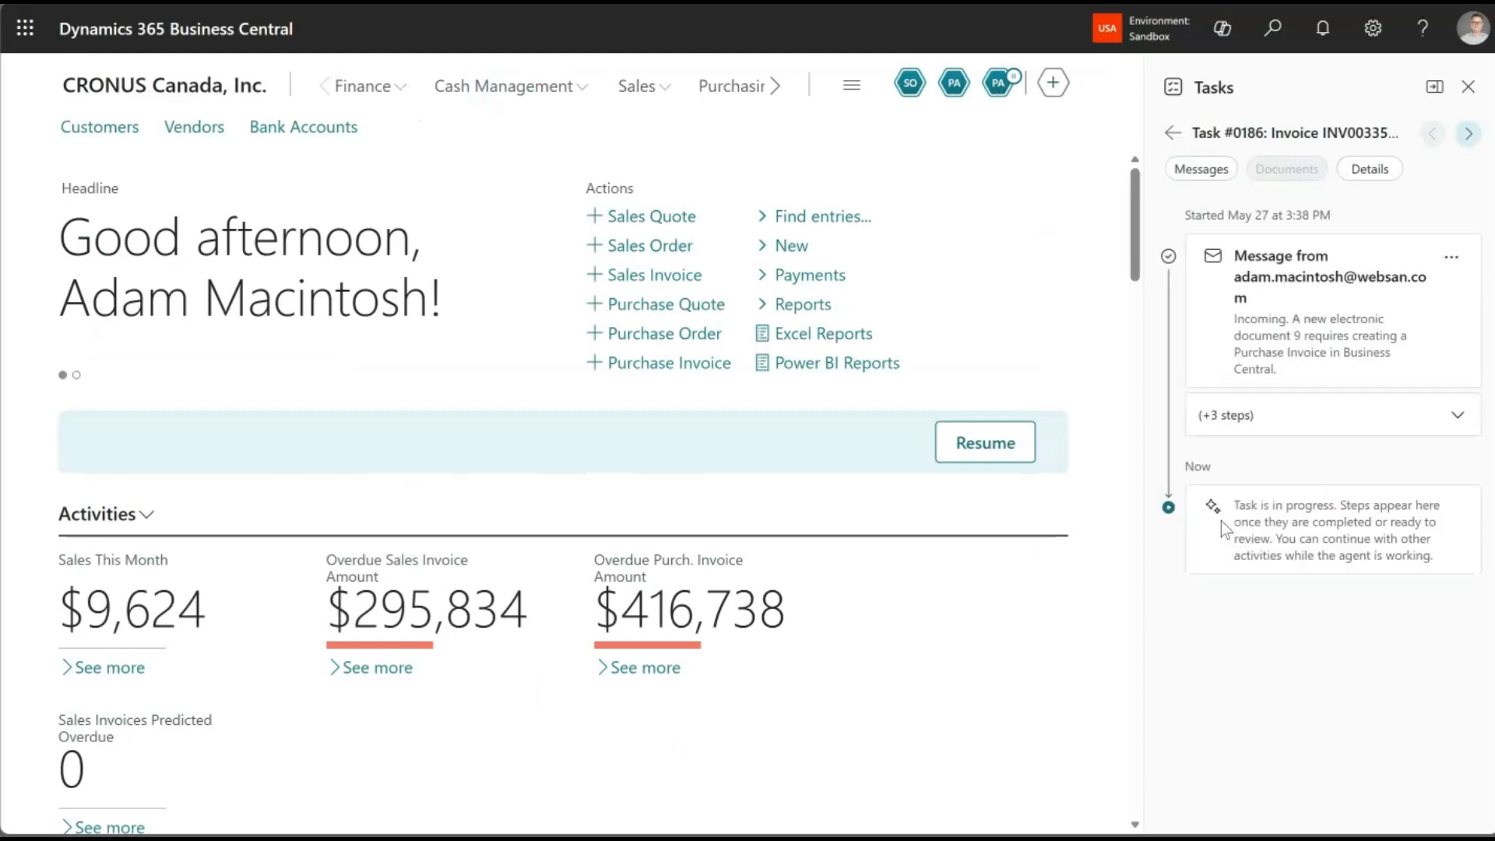
{"action": "left_click", "coordinate": [1174, 134]}
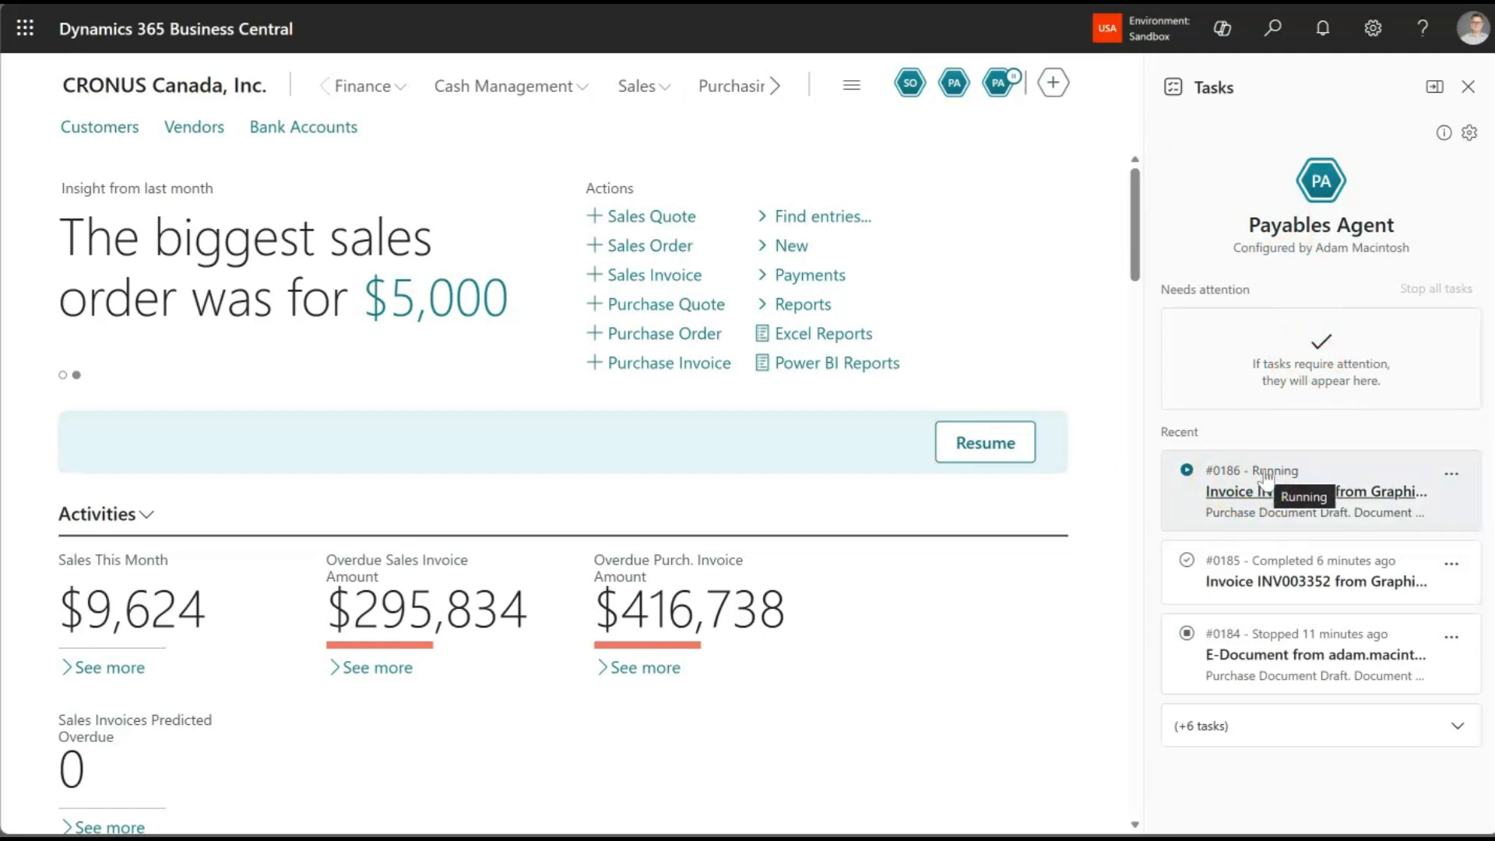
Open the Purchase Invoices list and create a new invoice from the PDF file Sample Invoice INV003353.pdf
{"action": "left_click", "coordinate": [744, 89]}
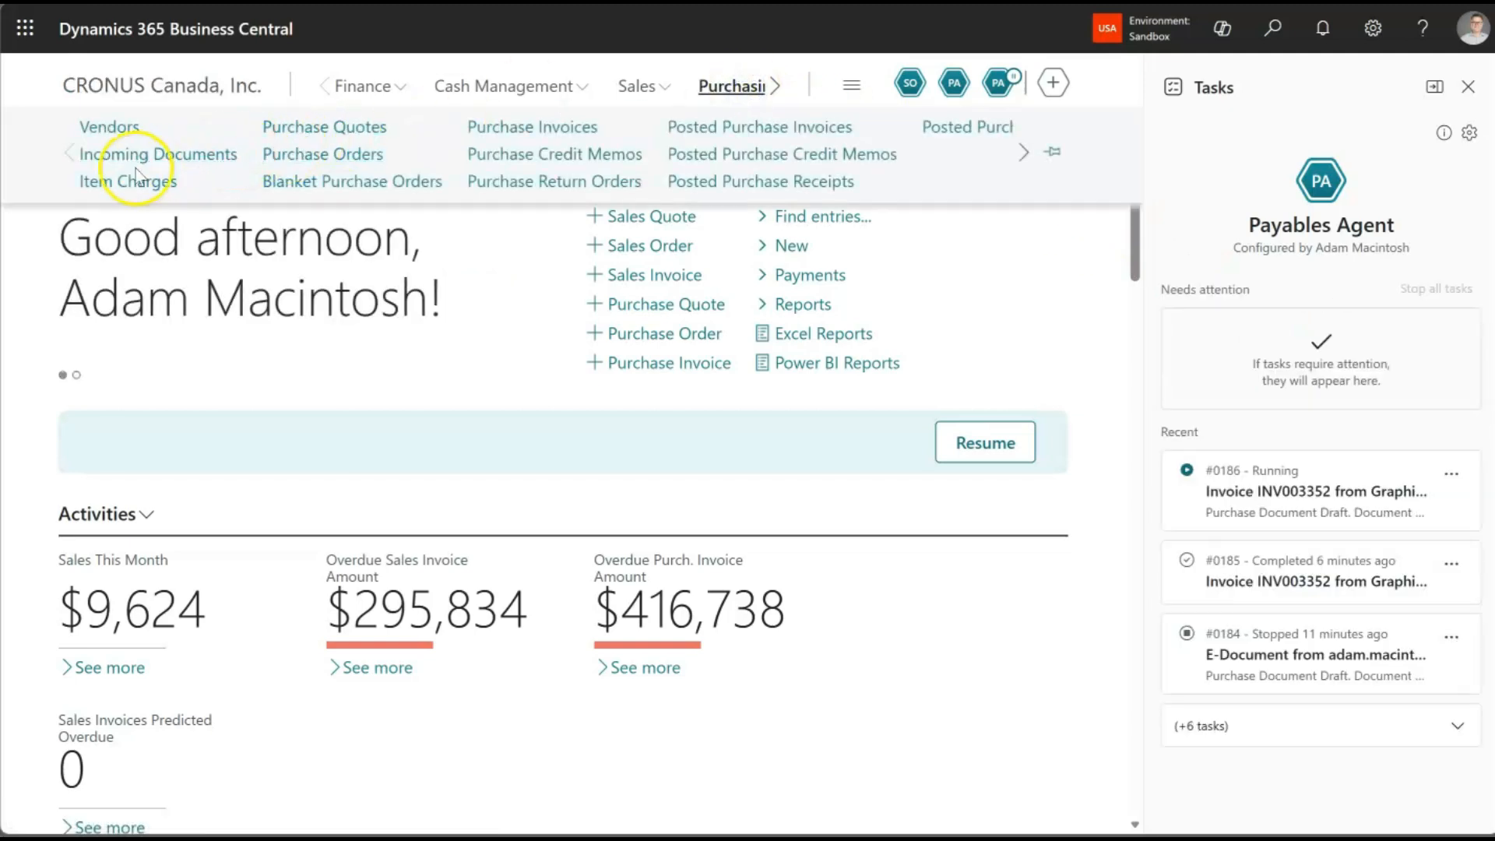
{"action": "left_click", "coordinate": [524, 129]}
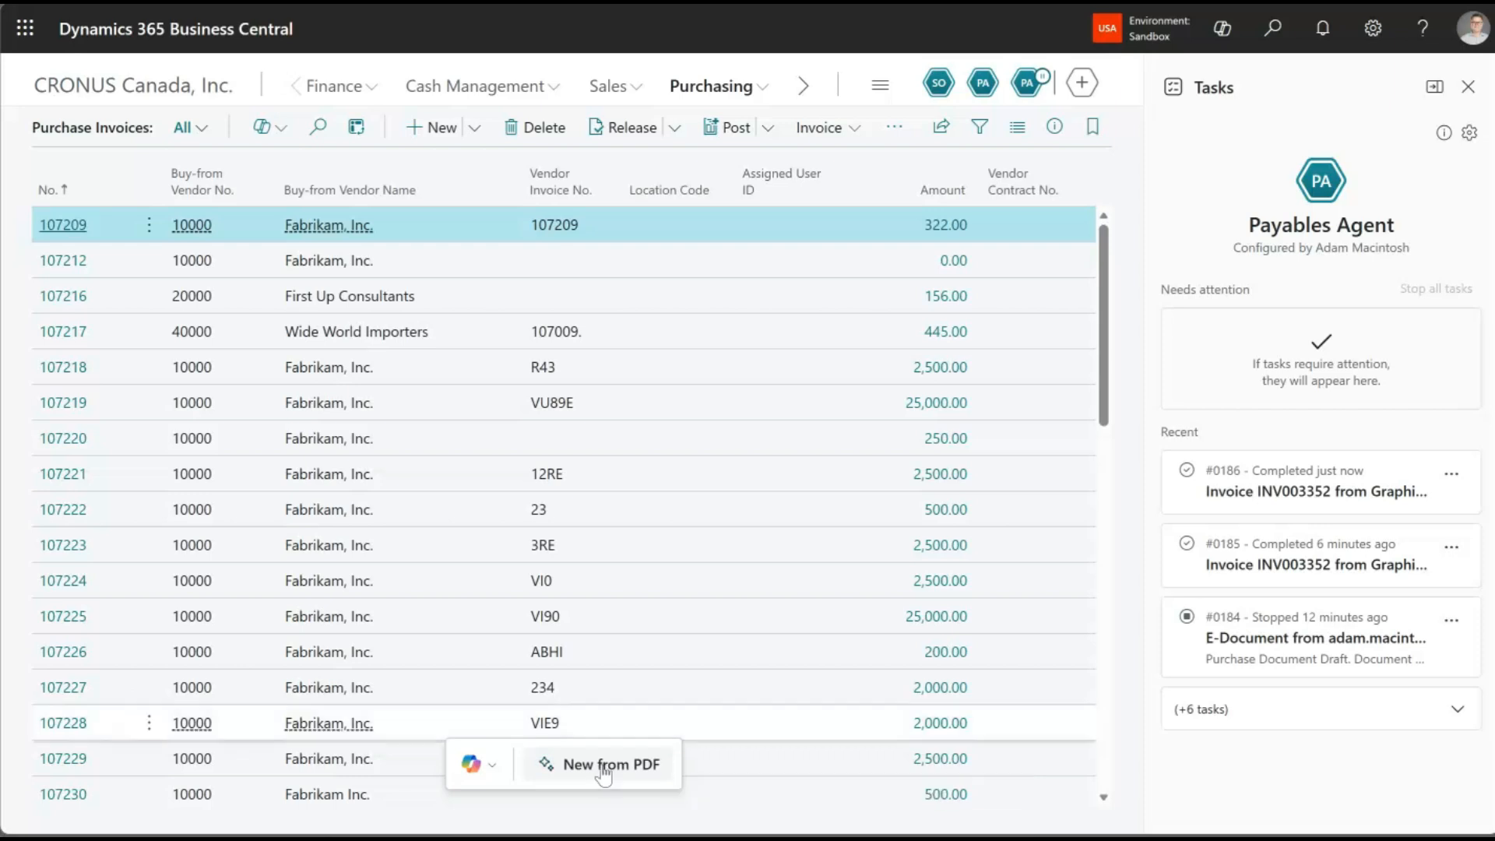
{"action": "left_click", "coordinate": [475, 128]}
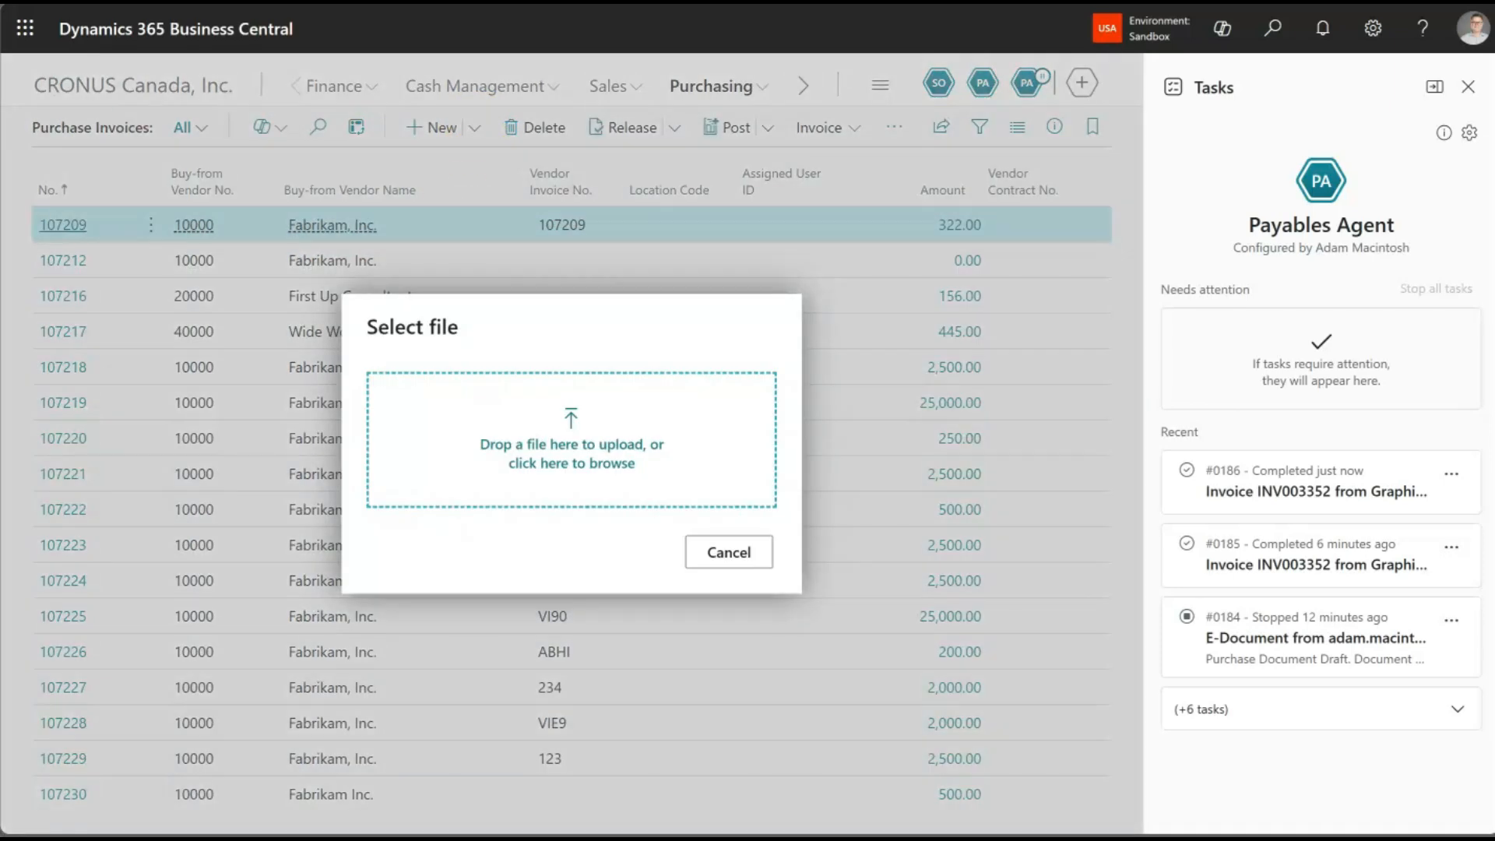
{"action": "left_click_drag", "start_coordinate": [303, 180], "coordinate": [683, 425]}
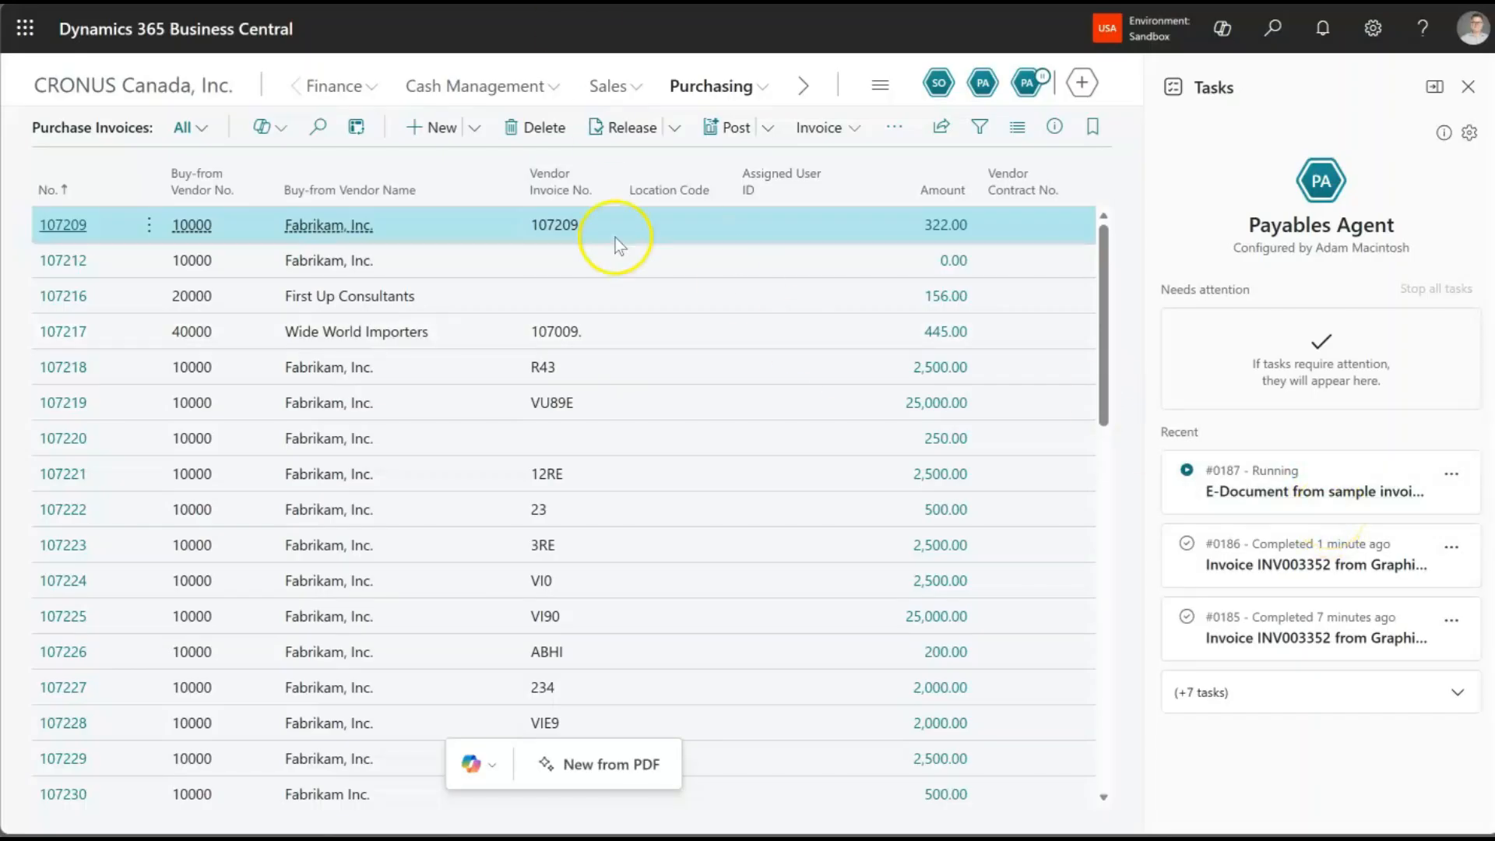
Sort the purchase invoices by No. in descending order and open the newest Graphic Design Institute invoice
{"action": "left_click", "coordinate": [88, 175]}
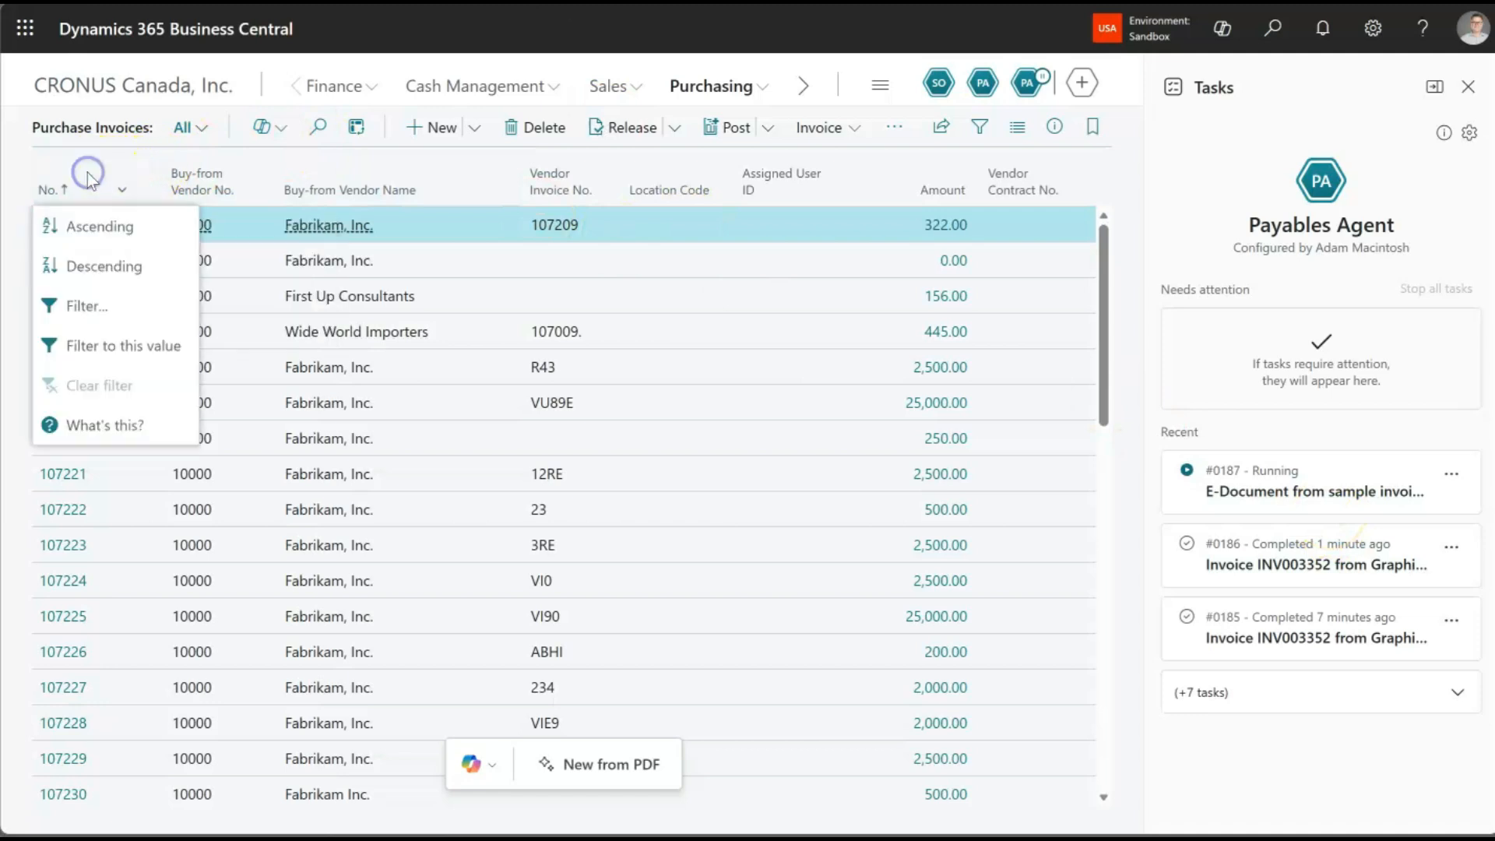
{"action": "left_click", "coordinate": [85, 255]}
{"action": "left_click", "coordinate": [72, 226]}
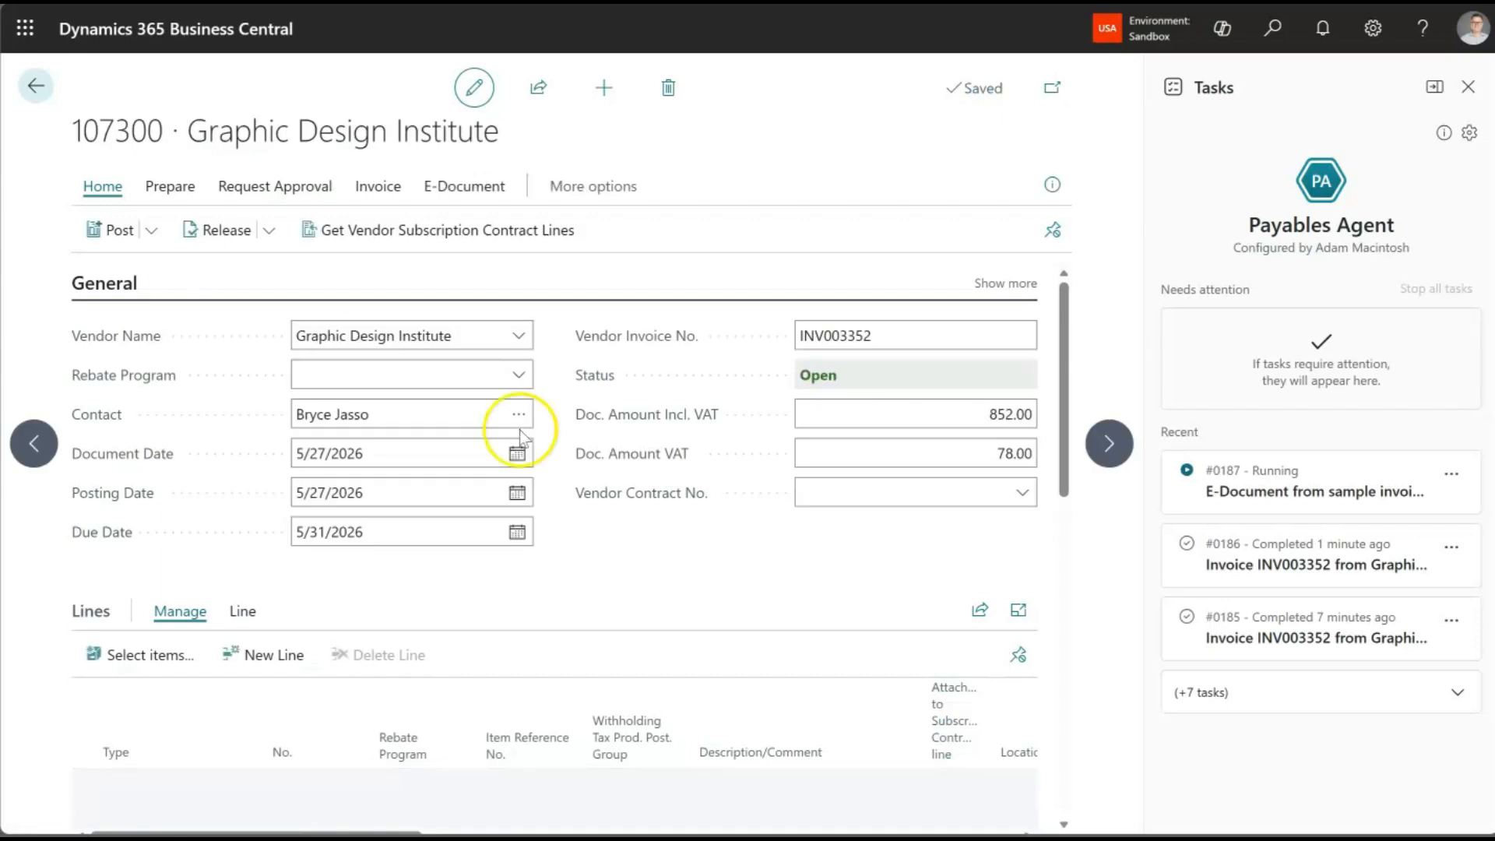
Check the quantities, unit costs, descriptions and totals on the invoice lines, then return to the Purchase Invoices list
{"action": "scroll", "coordinate": [750, 477], "scroll_direction": "down", "scroll_amount": 3}
{"action": "left_click_drag", "start_coordinate": [412, 699], "coordinate": [618, 701]}
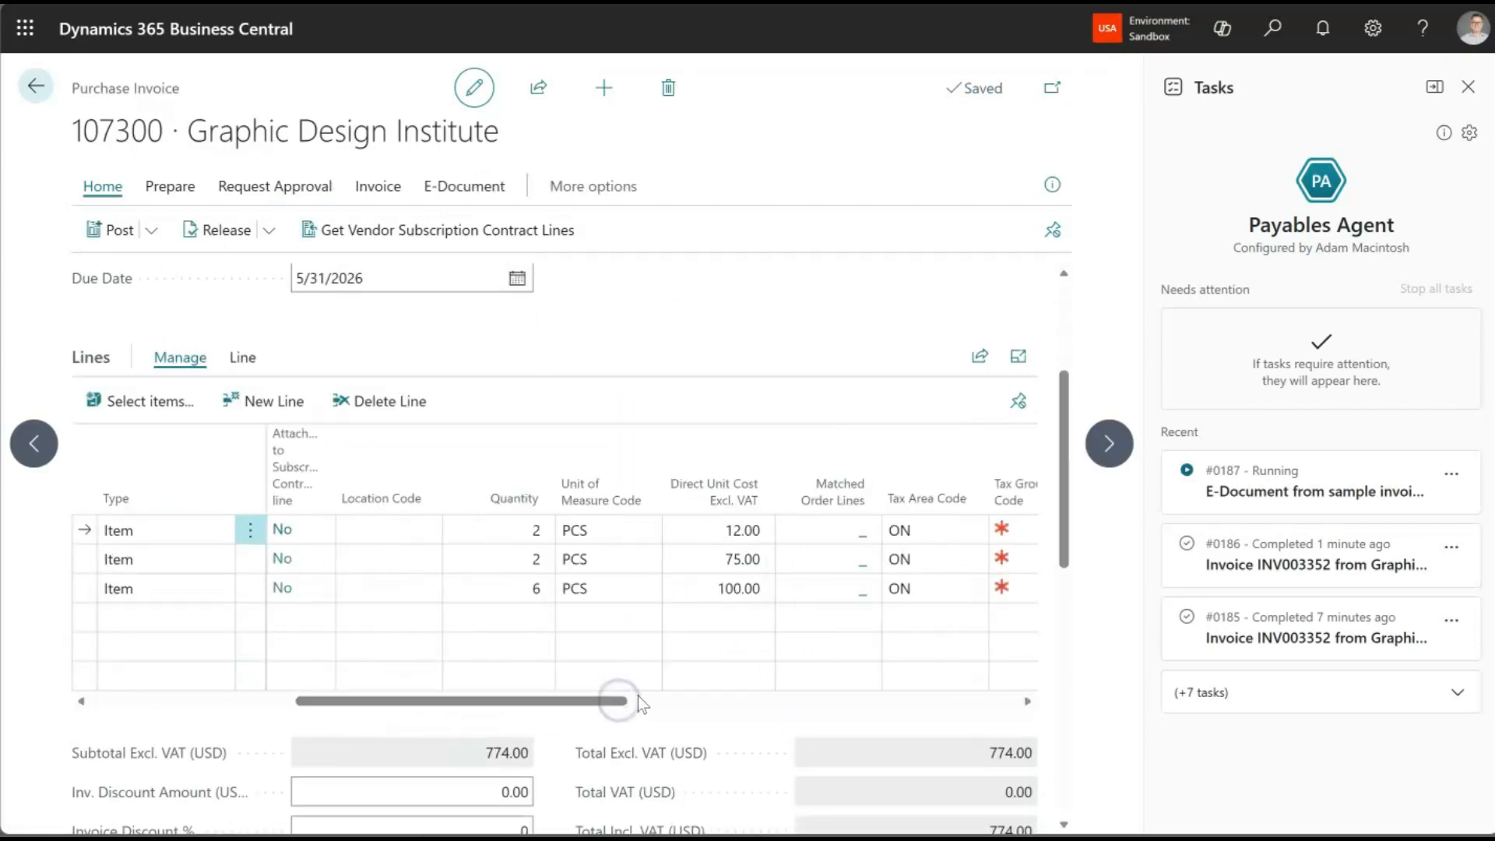
{"action": "scroll", "coordinate": [618, 700], "scroll_direction": "down", "scroll_amount": 1}
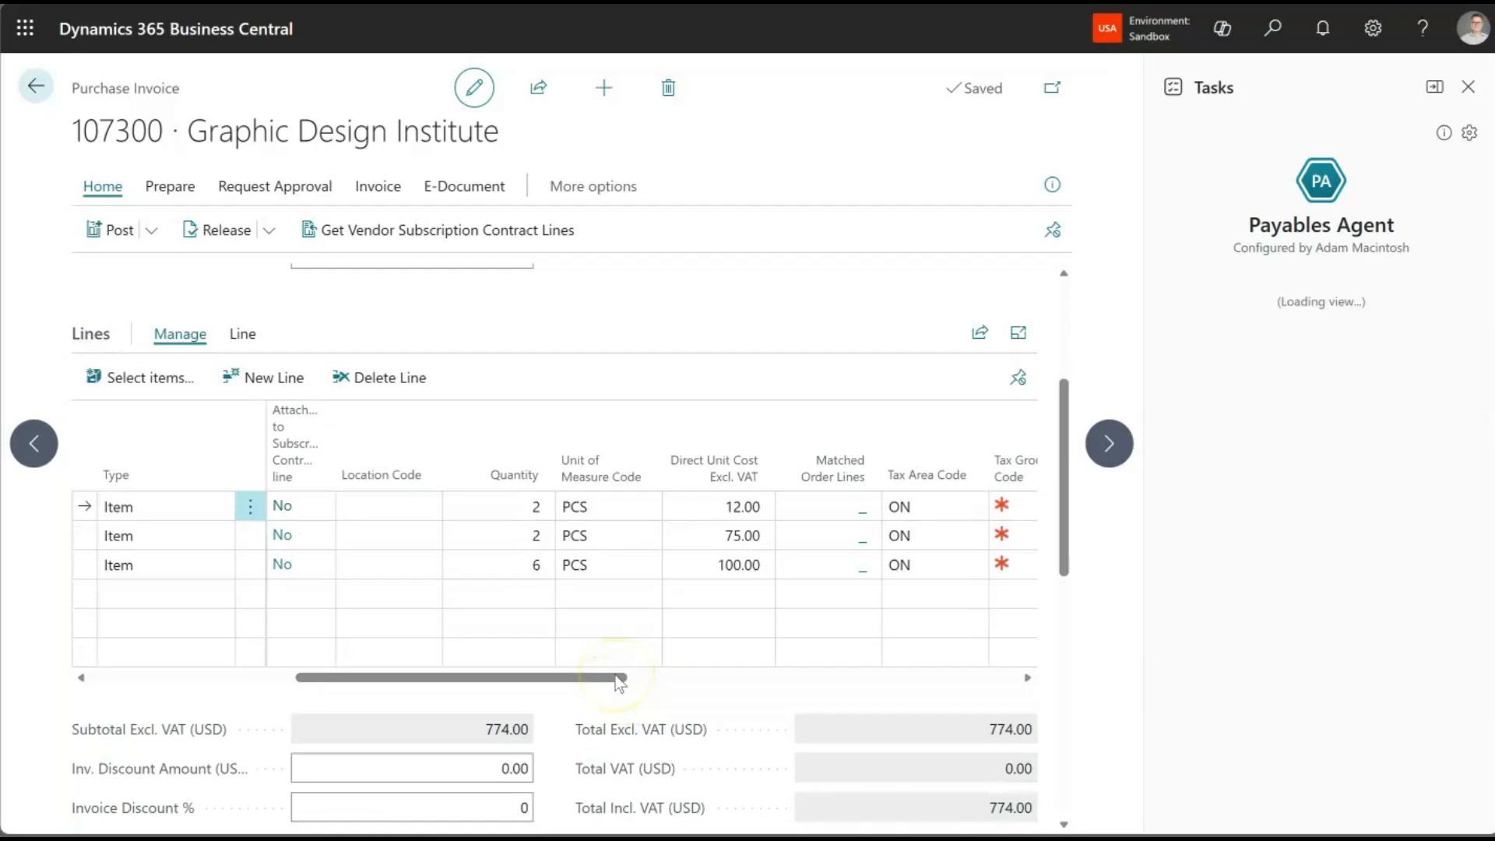
{"action": "left_click_drag", "start_coordinate": [618, 679], "coordinate": [421, 674]}
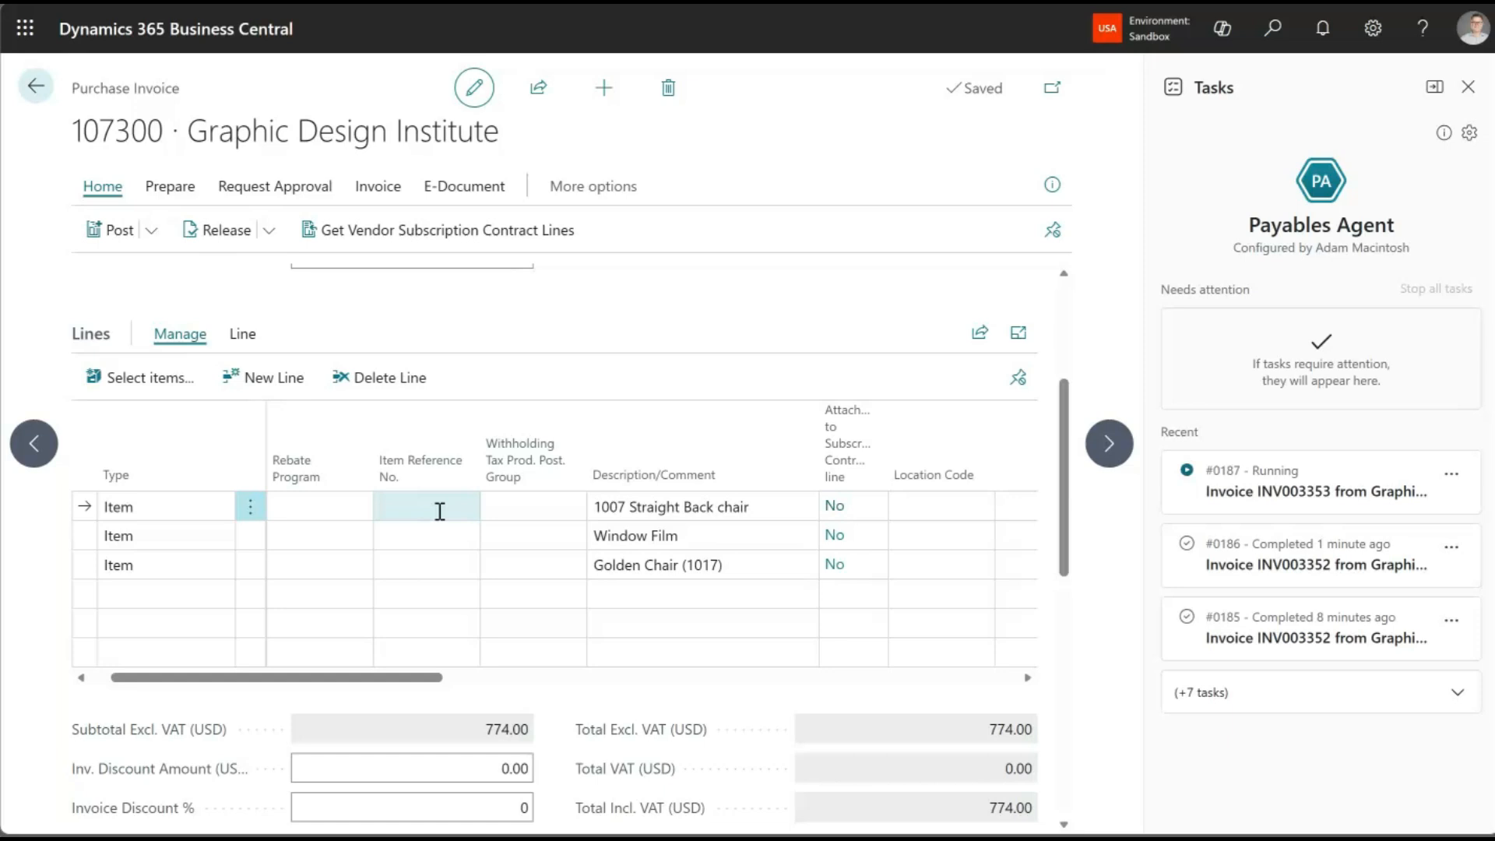
{"action": "key", "text": "Escape"}
{"action": "left_click", "coordinate": [660, 496]}
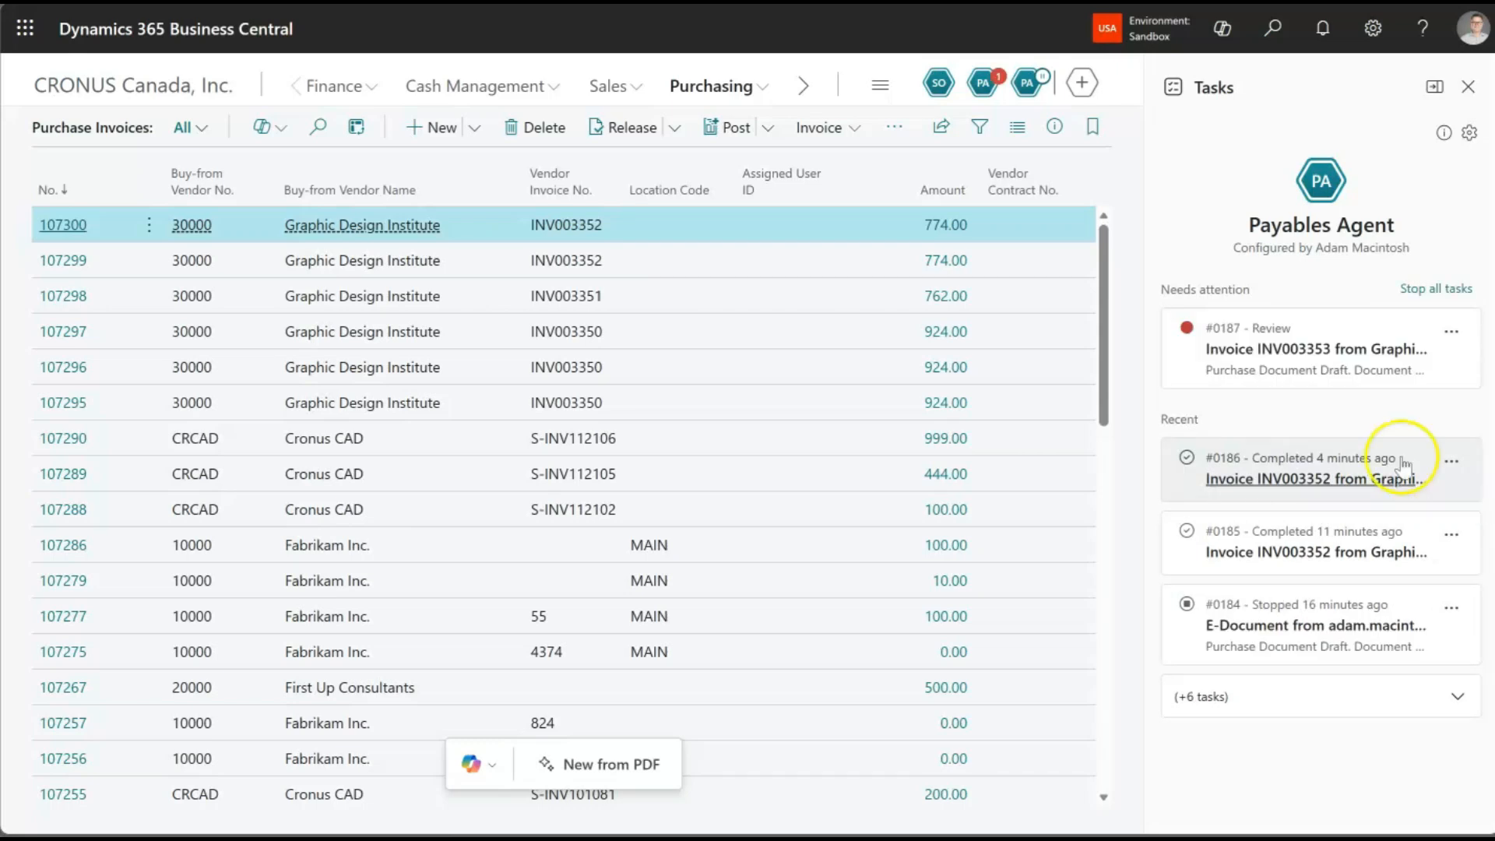
Open Payables Agent task #0187 for review and check the item and order line matches on its draft purchase invoice
{"action": "left_click", "coordinate": [1289, 354]}
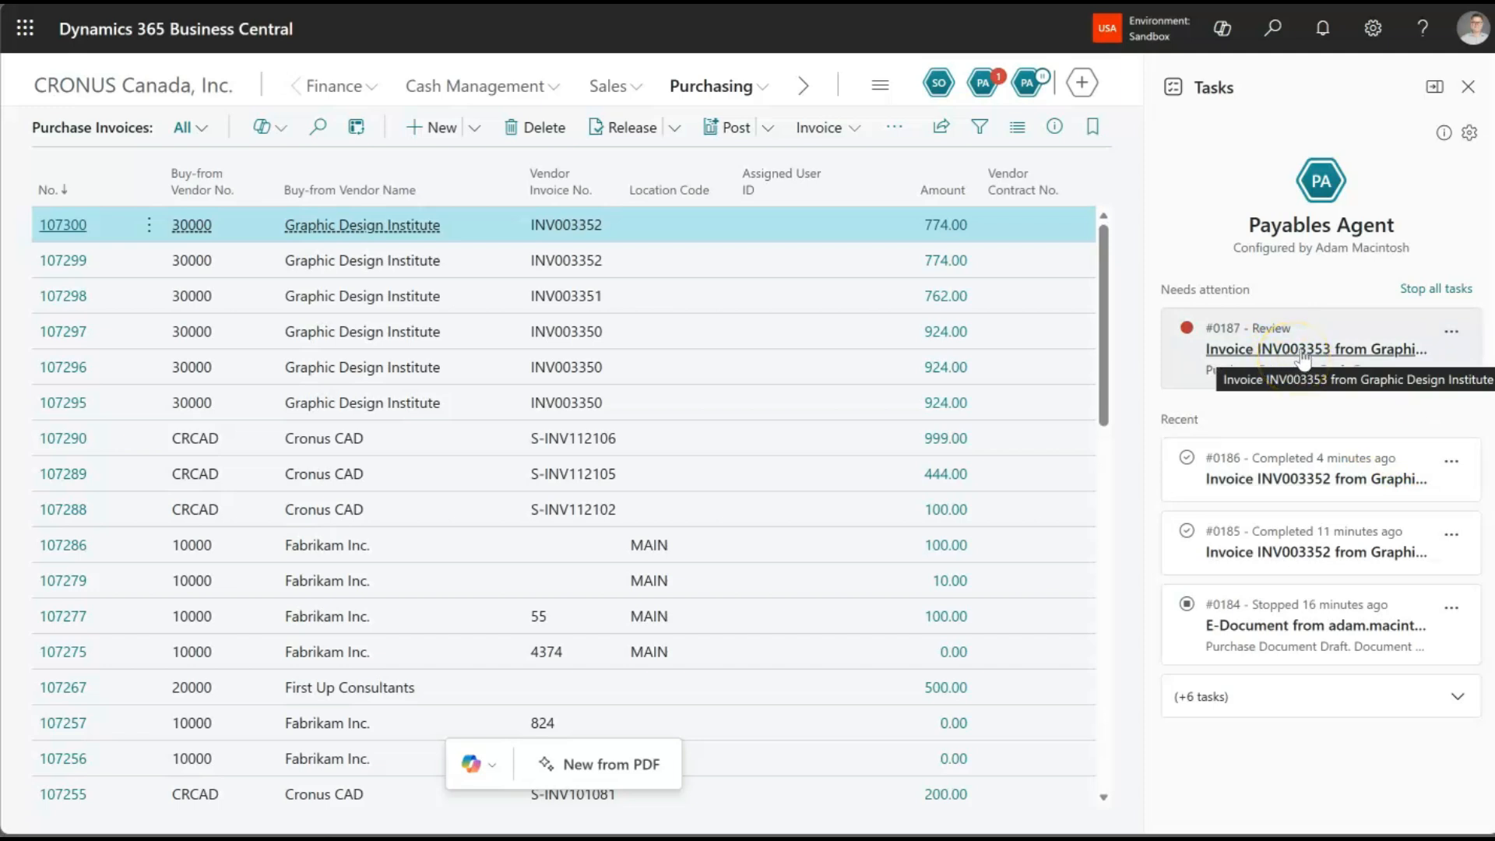
{"action": "left_click", "coordinate": [1303, 349]}
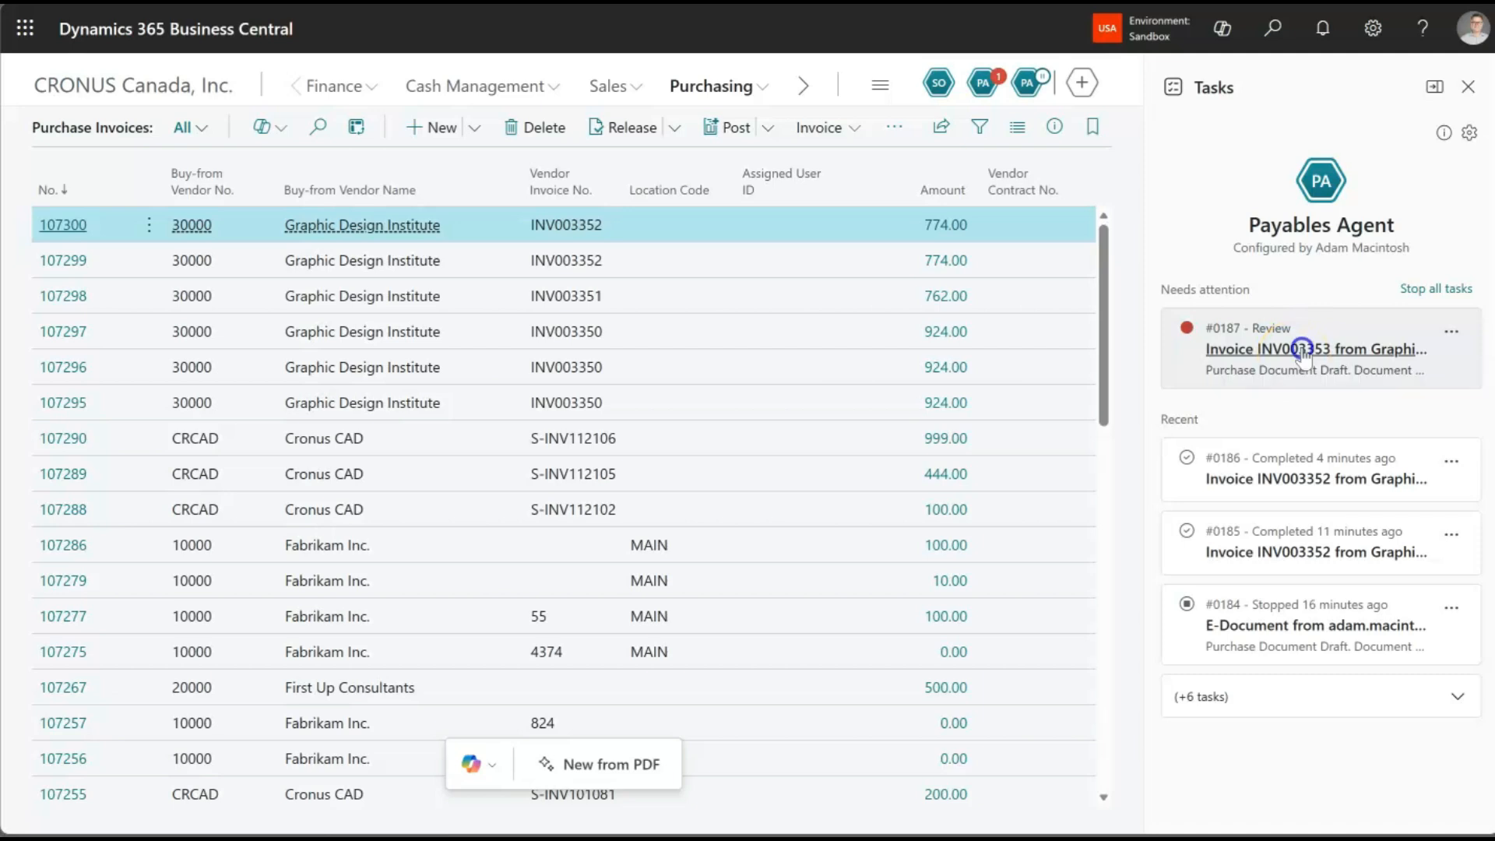
{"action": "left_click", "coordinate": [1257, 604]}
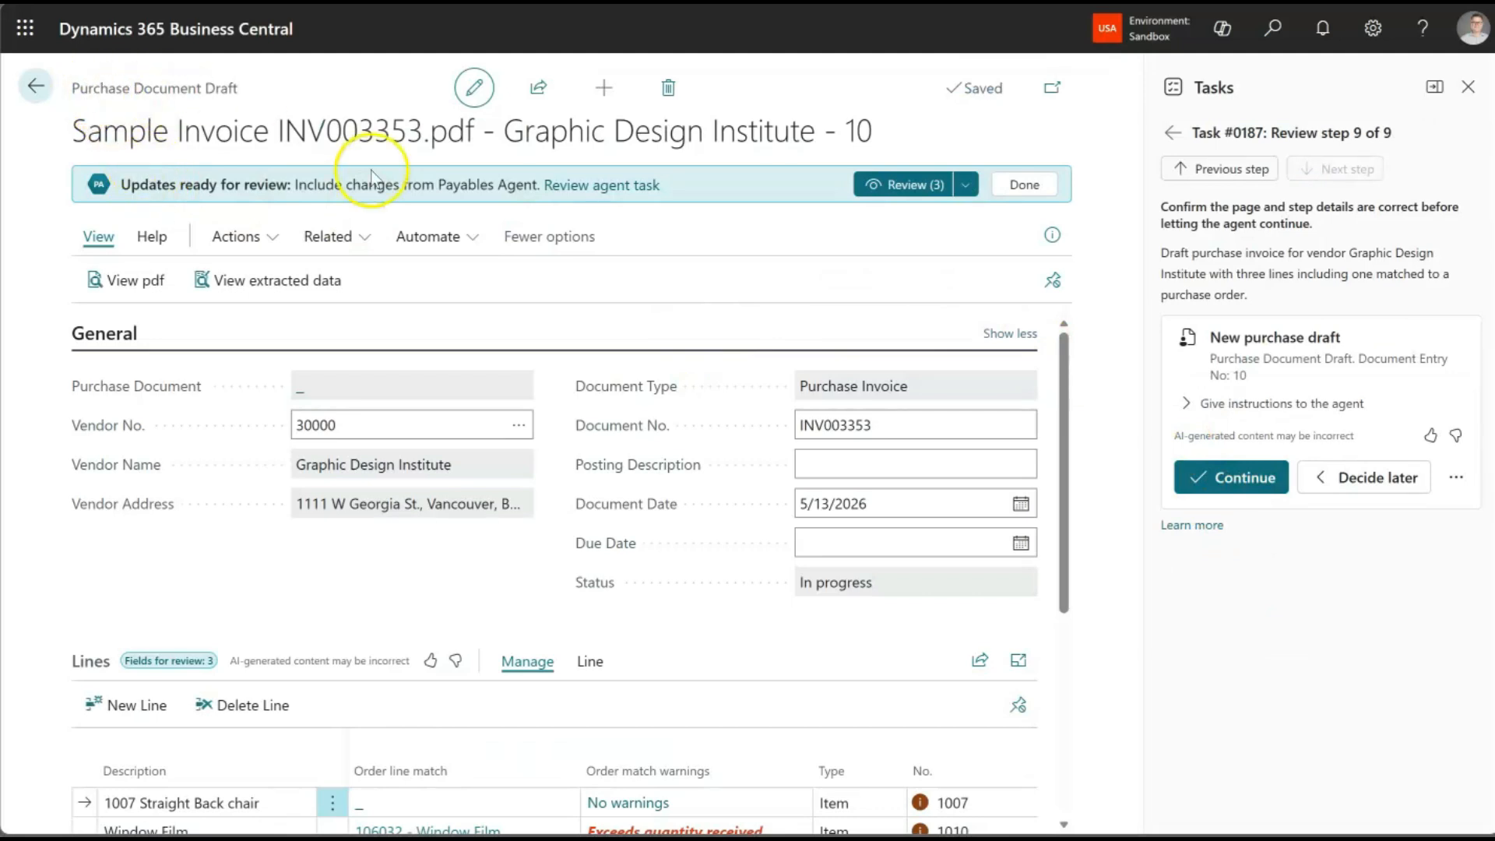
{"action": "left_click_drag", "start_coordinate": [1059, 369], "coordinate": [1050, 450]}
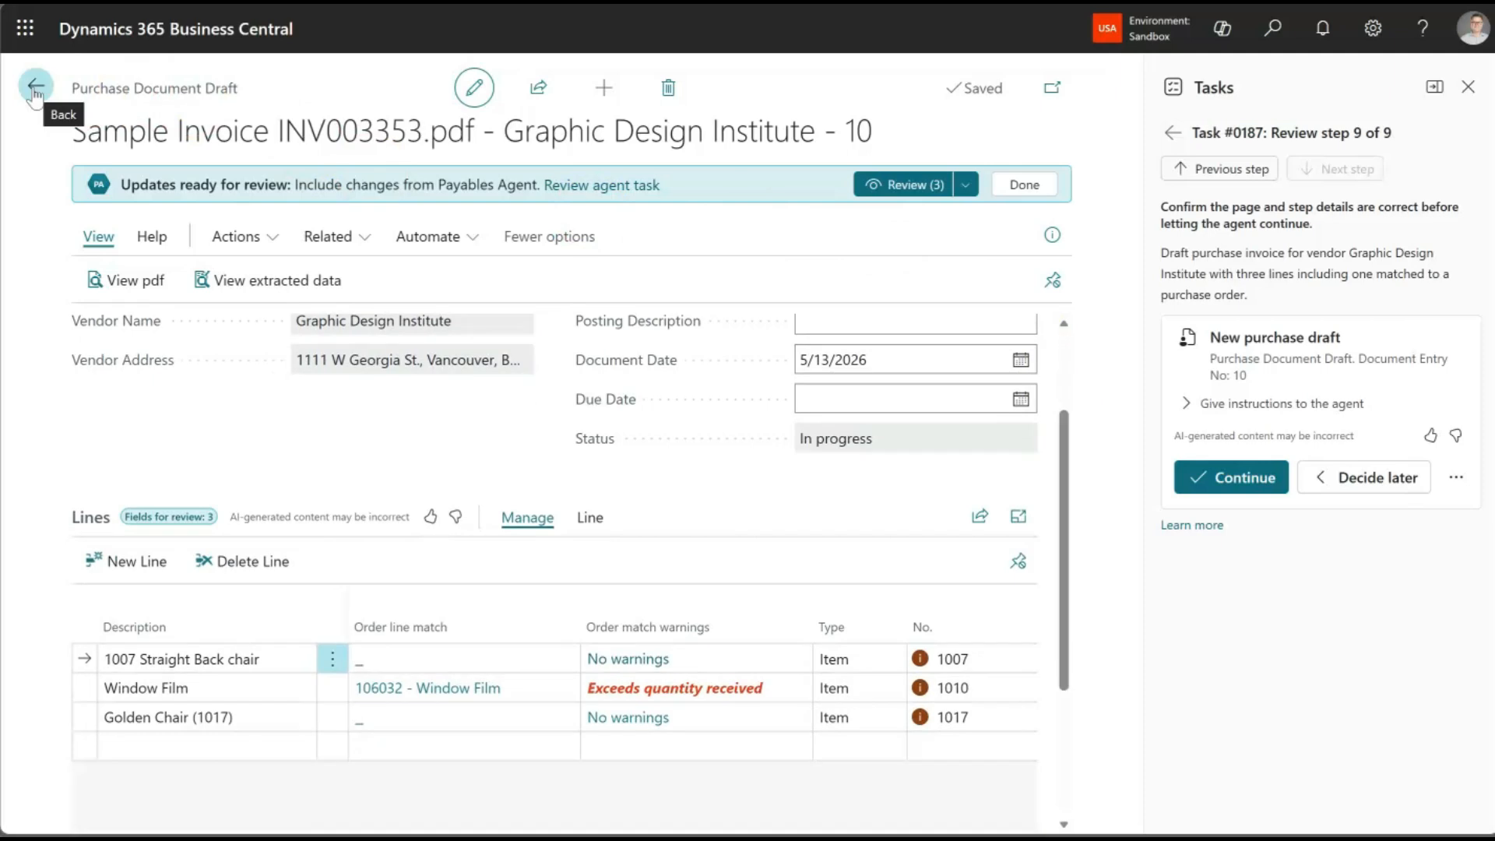